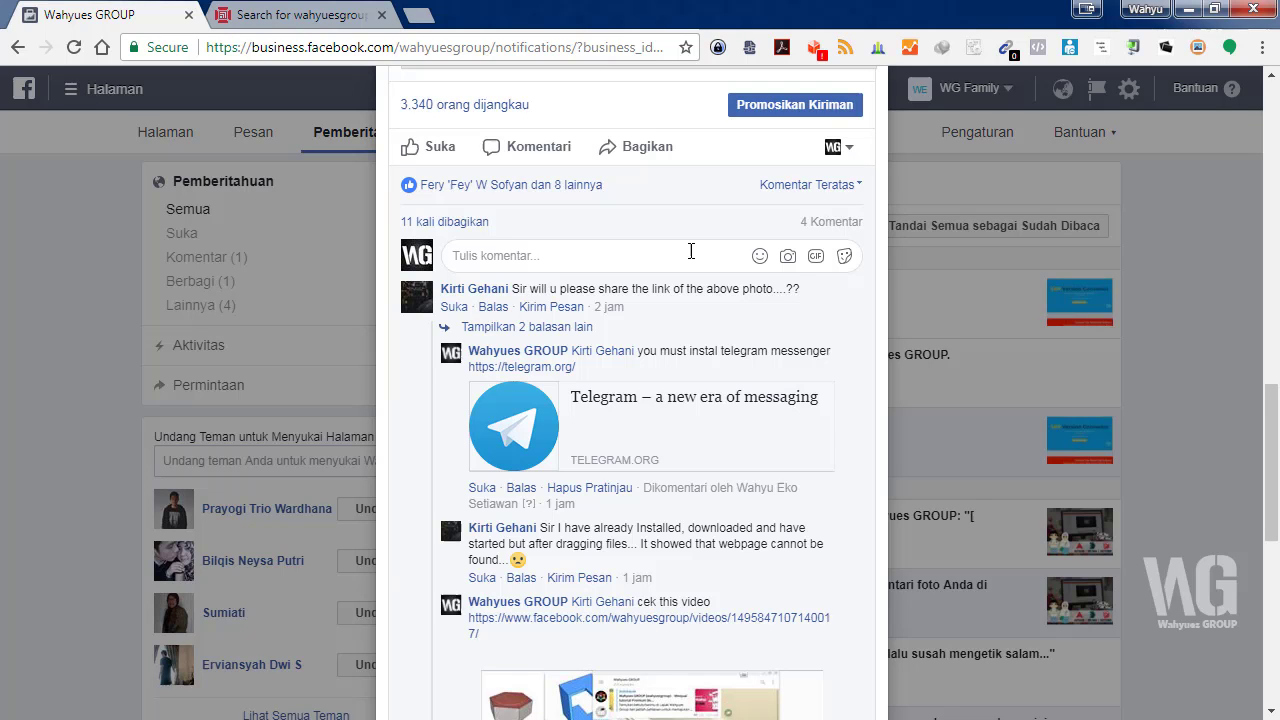
Step: Scroll through the Facebook post's text, image and comment thread
scroll(675, 335, up, 8)
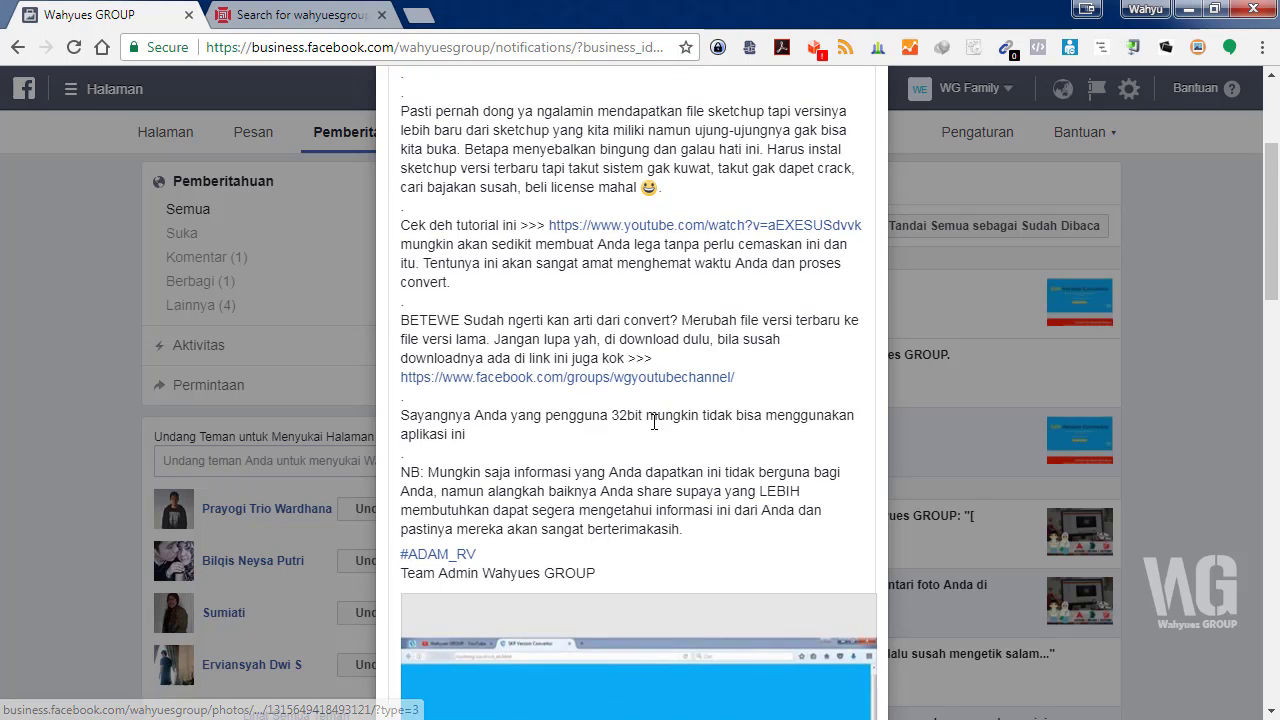
scroll(655, 420, down, 3)
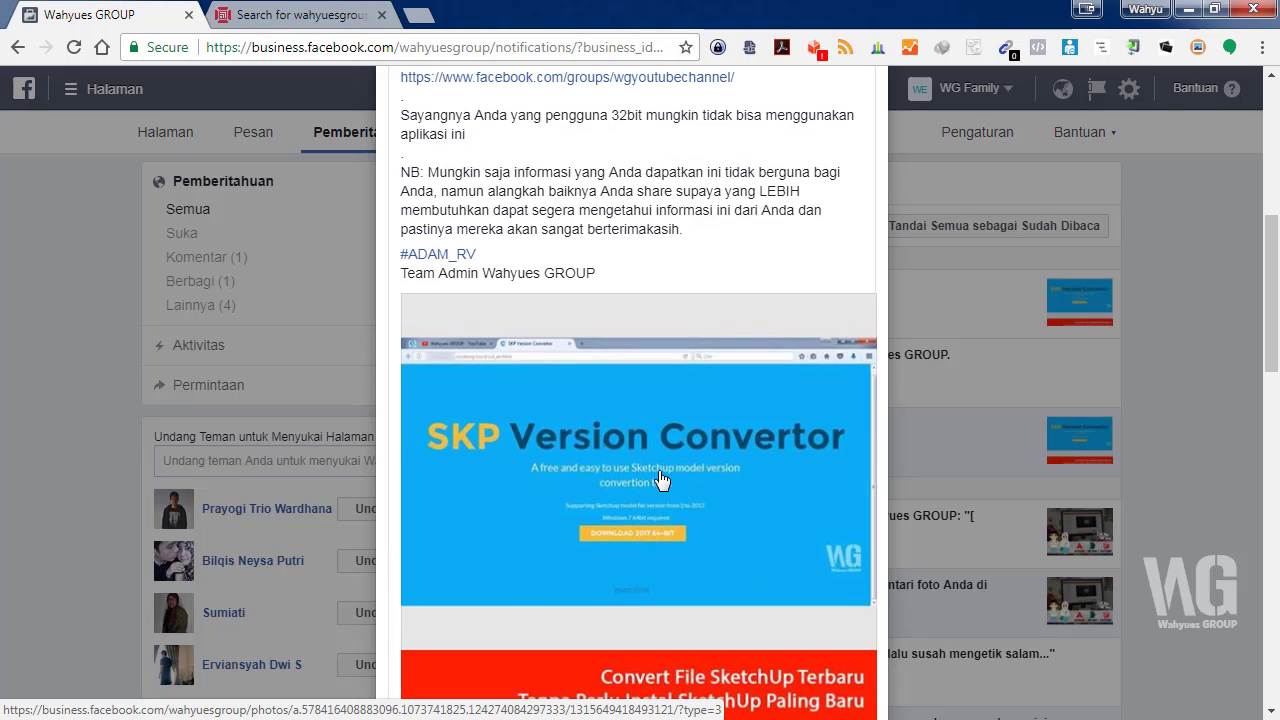
scroll(660, 478, down, 3)
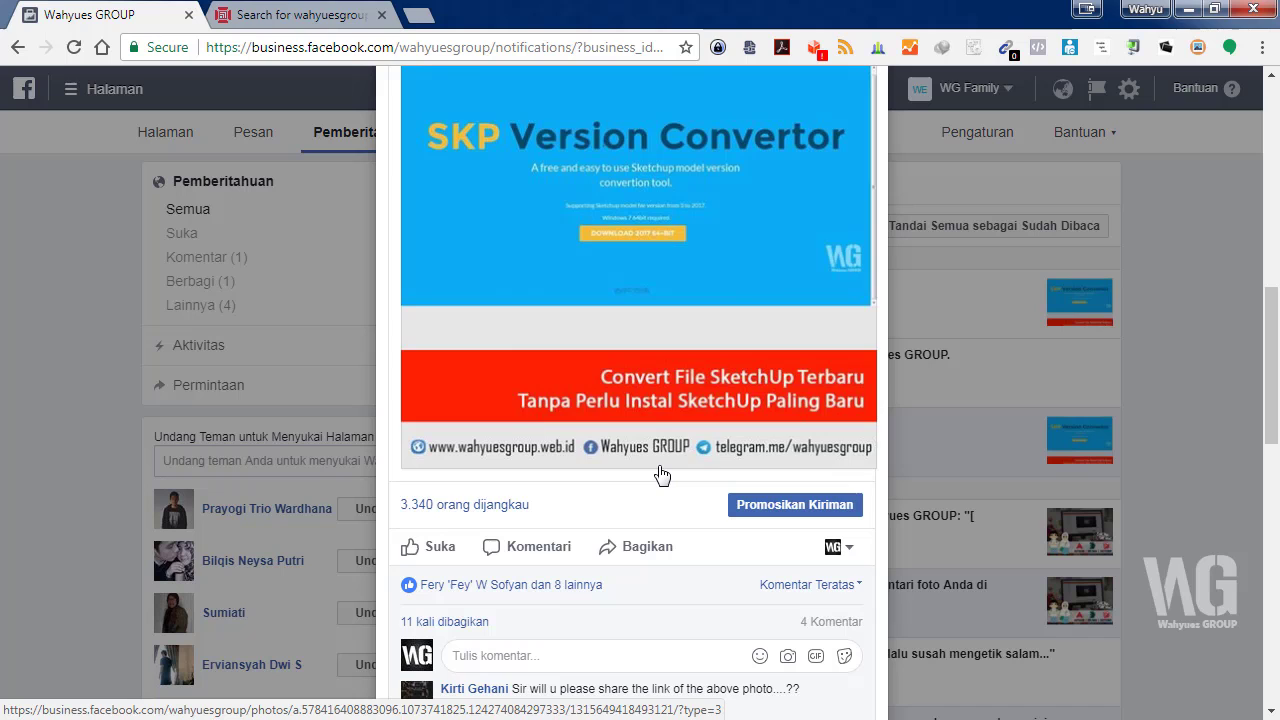
scroll(661, 475, up, 6)
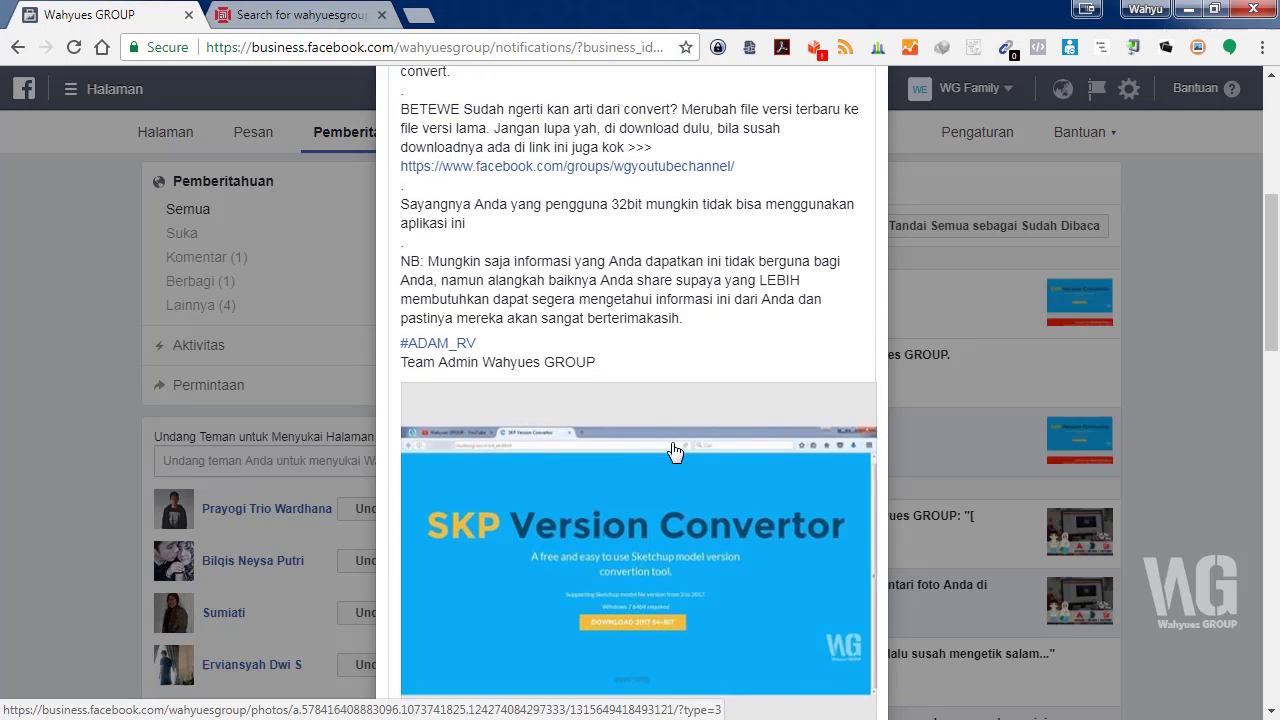
scroll(673, 452, down, 10)
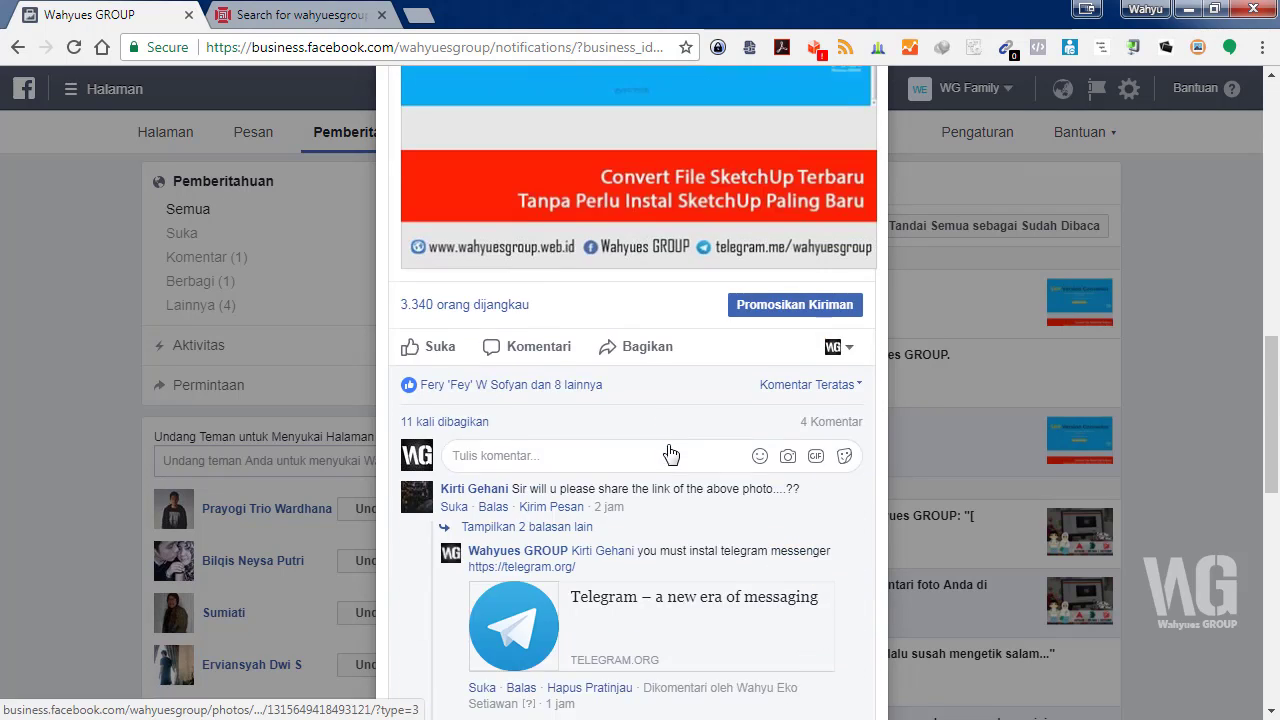
scroll(669, 445, down, 2)
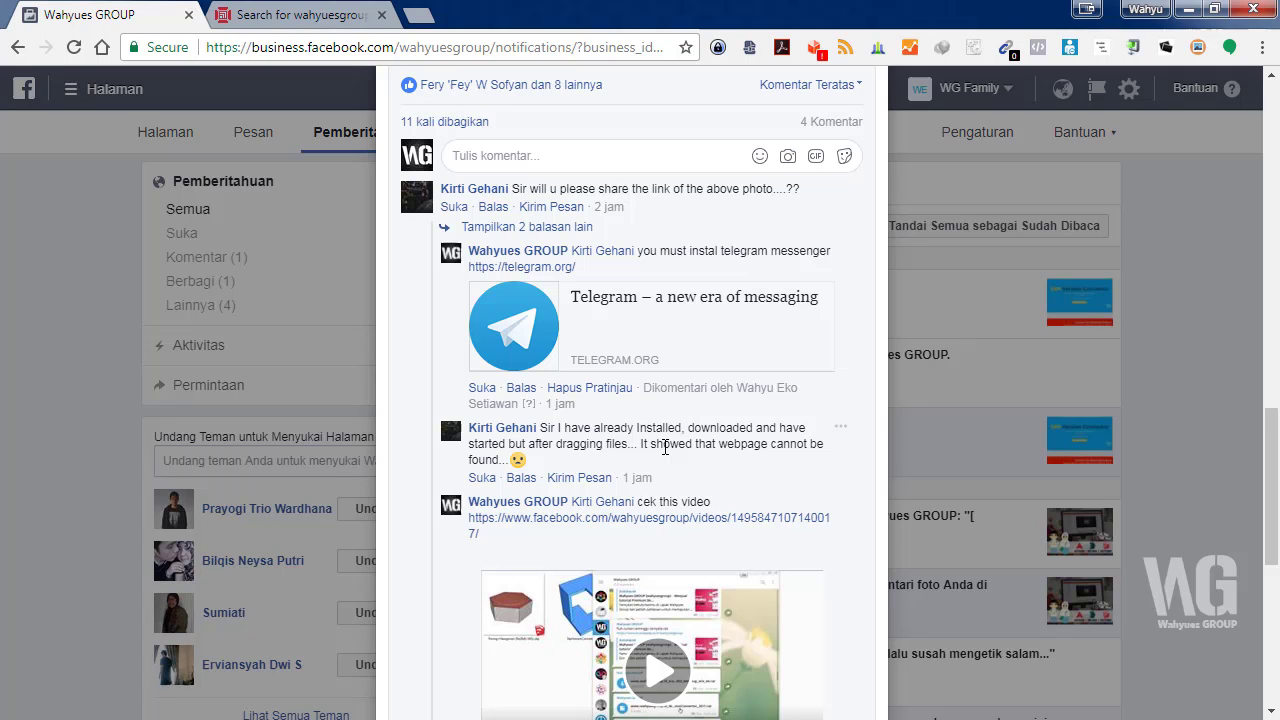
scroll(665, 447, down, 3)
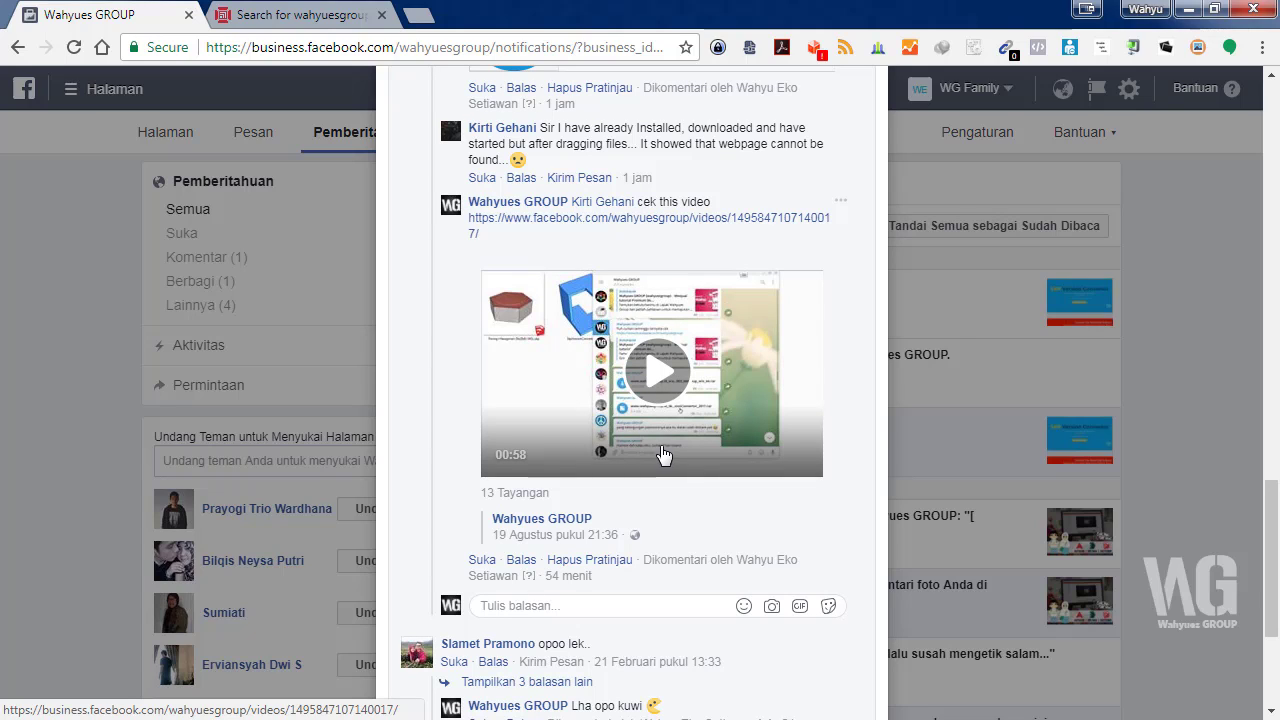
scroll(665, 447, up, 1)
scroll(660, 450, down, 1)
scroll(643, 457, up, 1)
scroll(643, 457, up, 2)
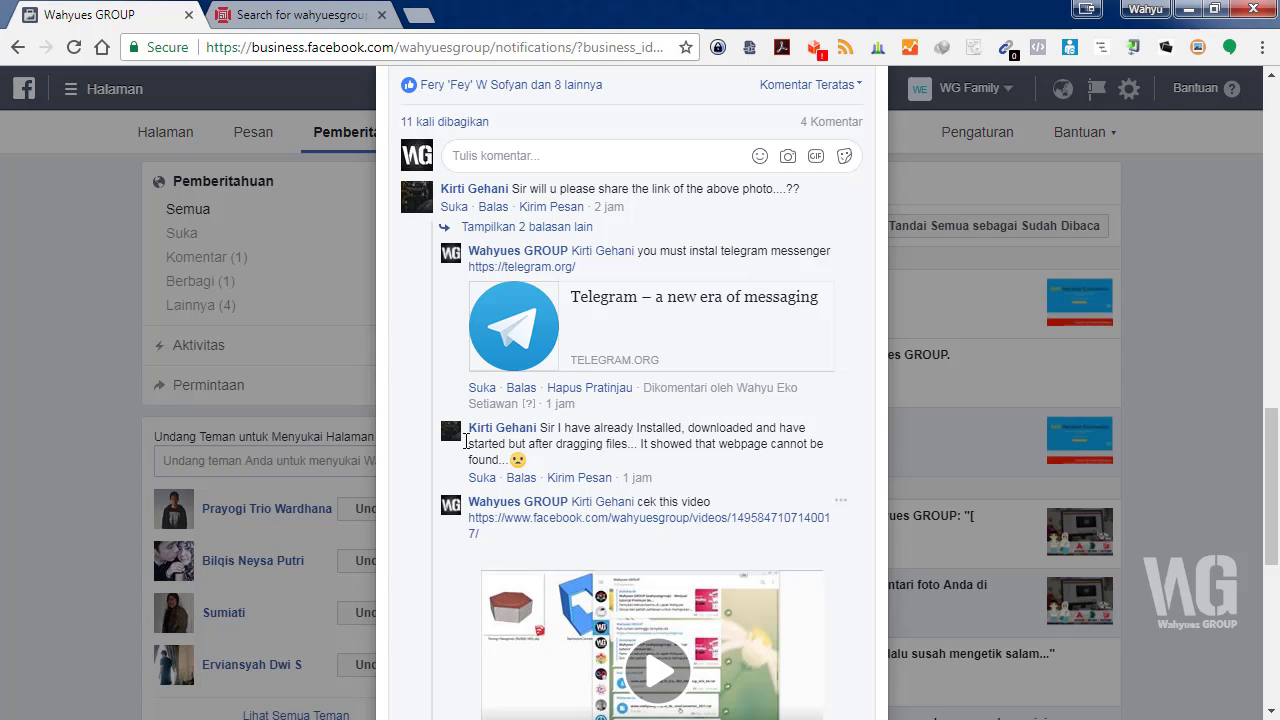
Step: Highlight the 'webpage cannot be found' comment, check the wahyuesgroup 3D Warehouse results, and minimize the browser
drag(639, 444, 515, 462)
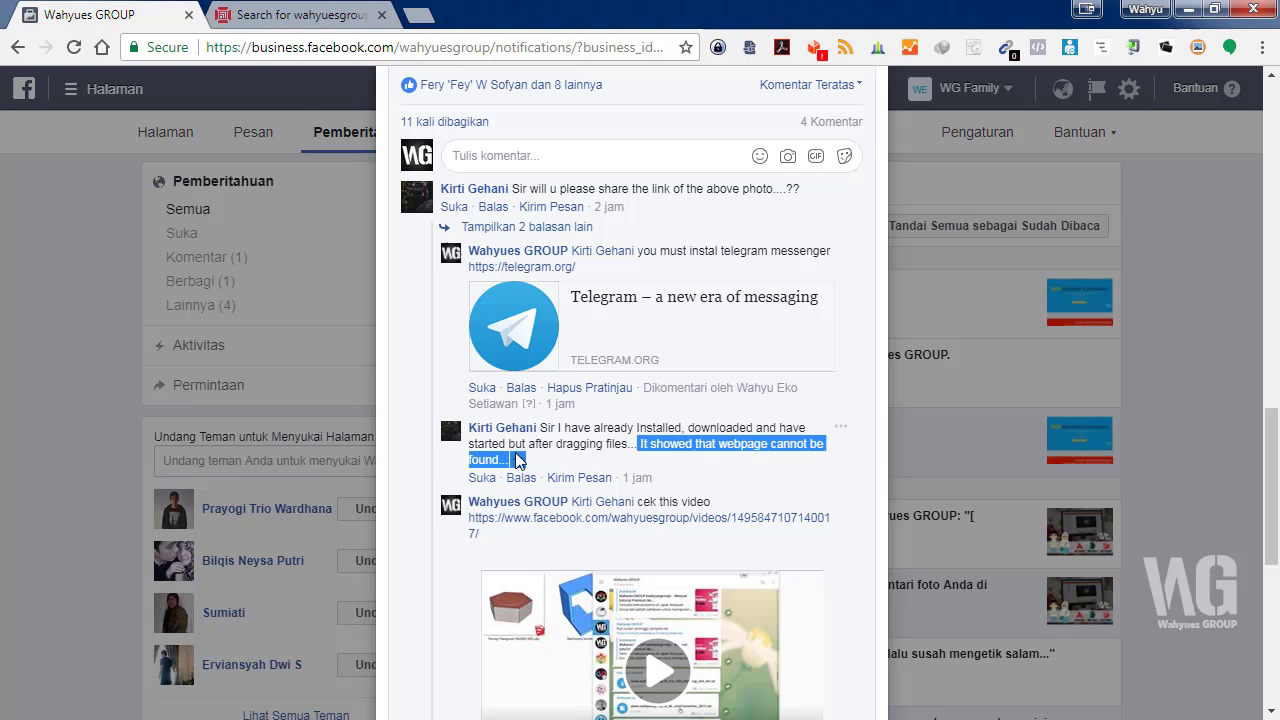
click(570, 468)
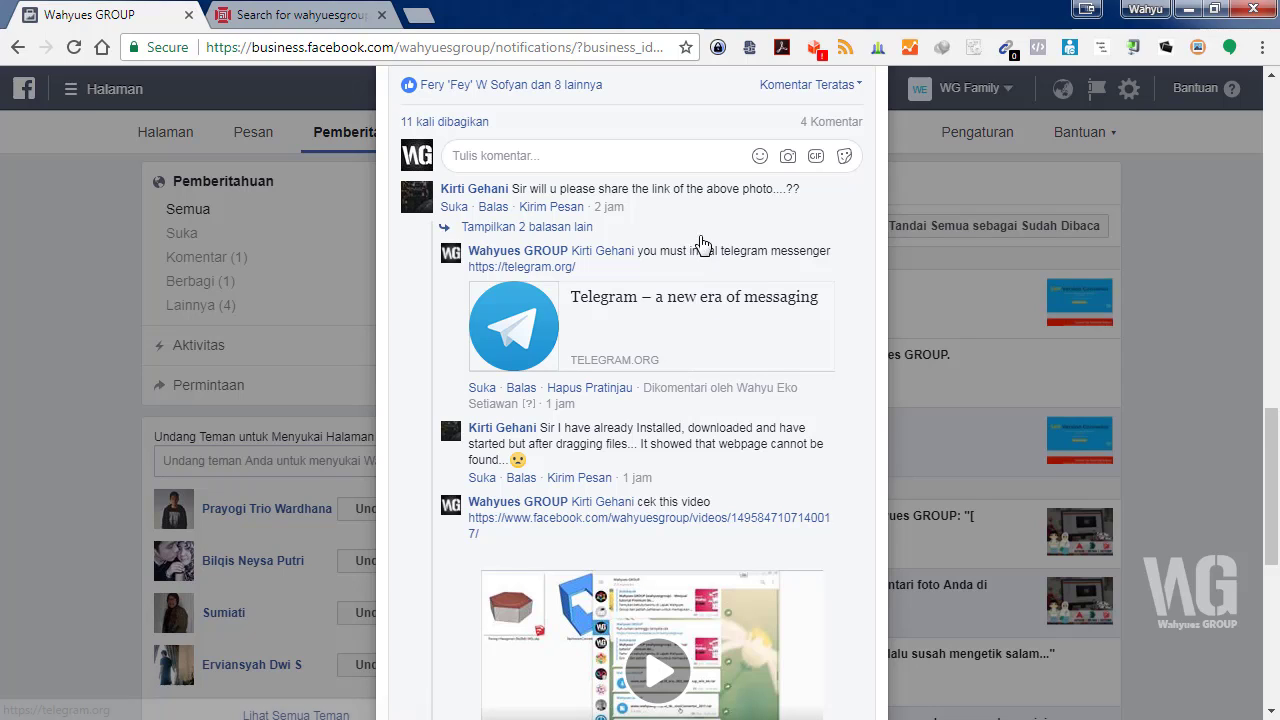
click(277, 22)
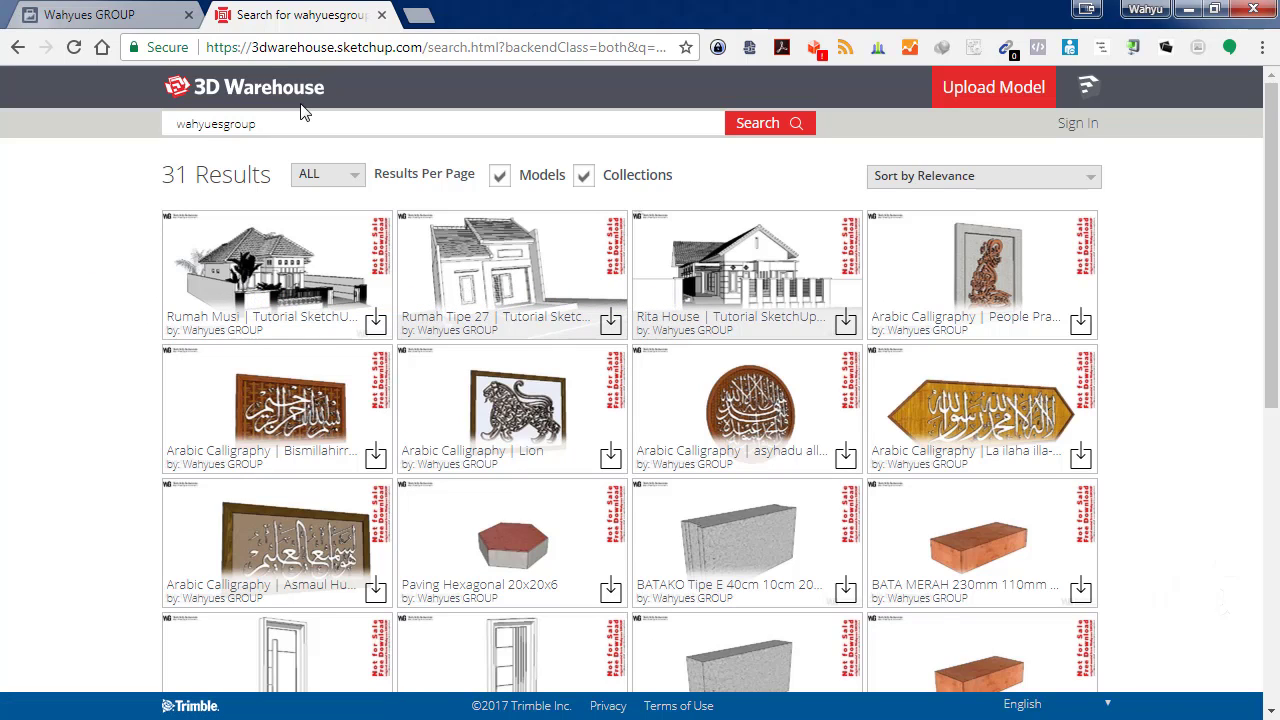
click(1189, 9)
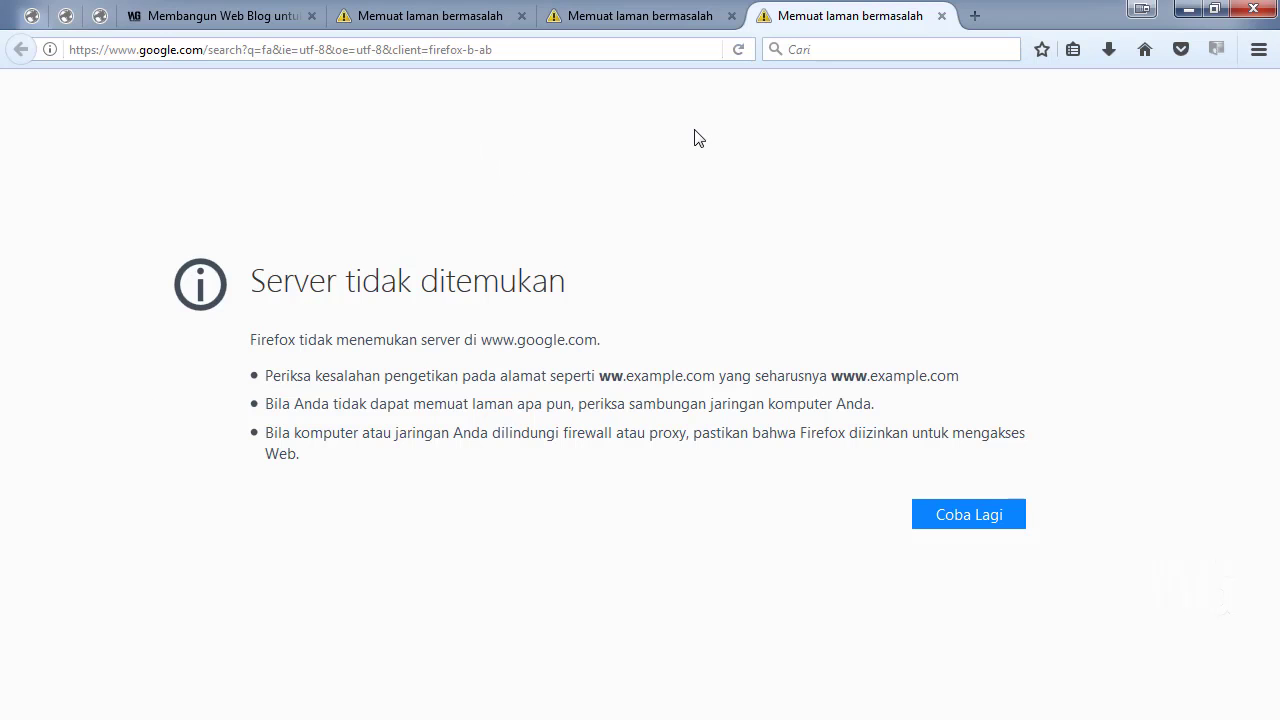
Step: Reload the server-not-found google.com search page
right_click(697, 131)
click(855, 153)
Step: Open the Sample To Convert folder and inspect the converter folder, house model and .rar archive
click(1188, 9)
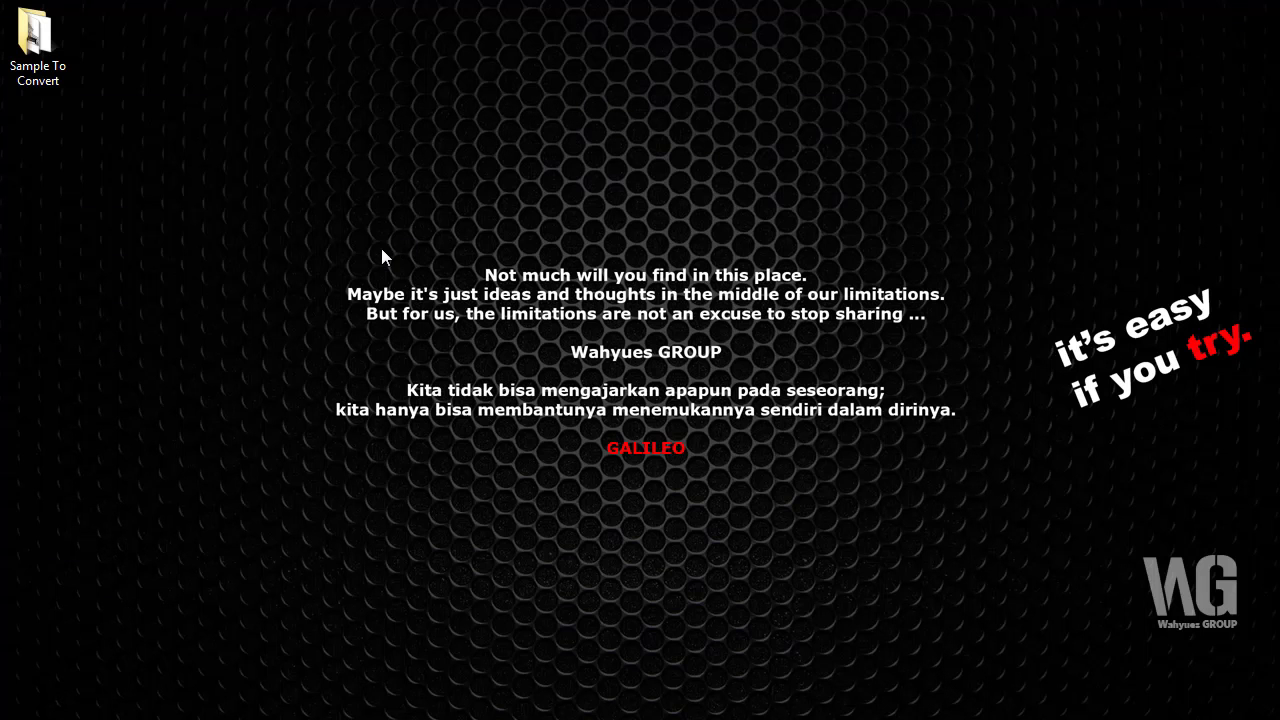
double_click(40, 50)
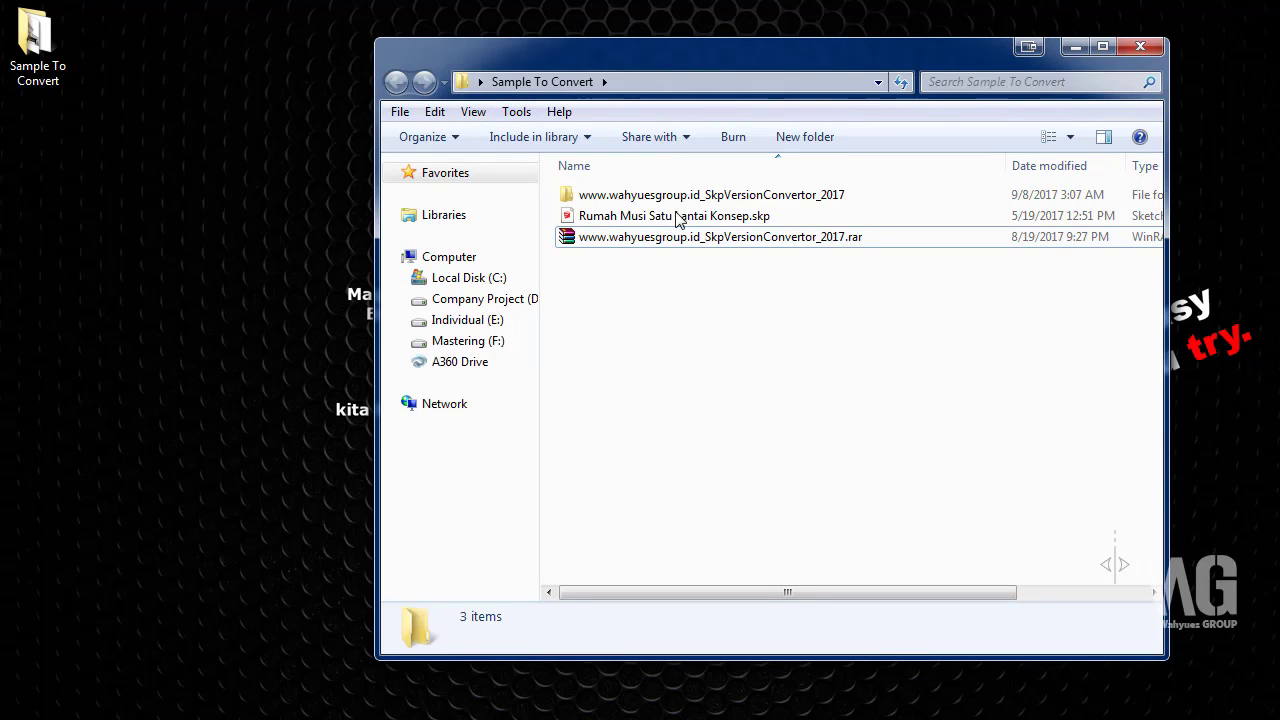
click(759, 242)
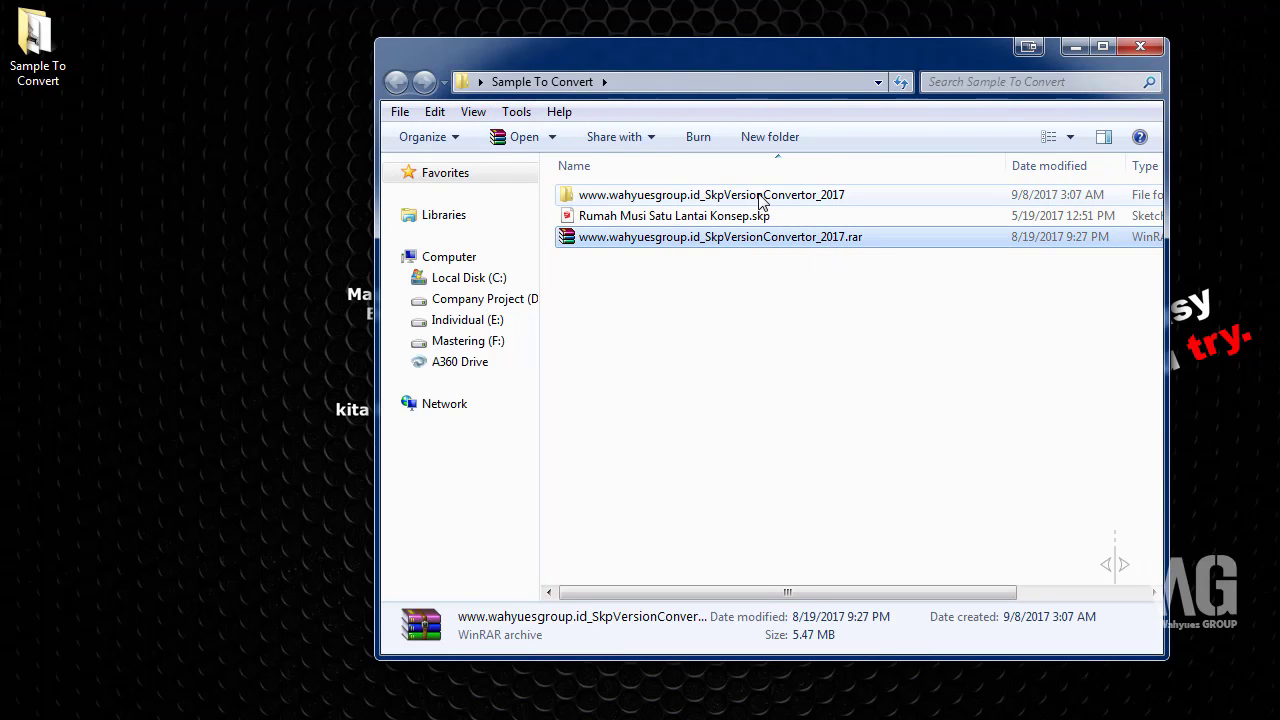
double_click(760, 197)
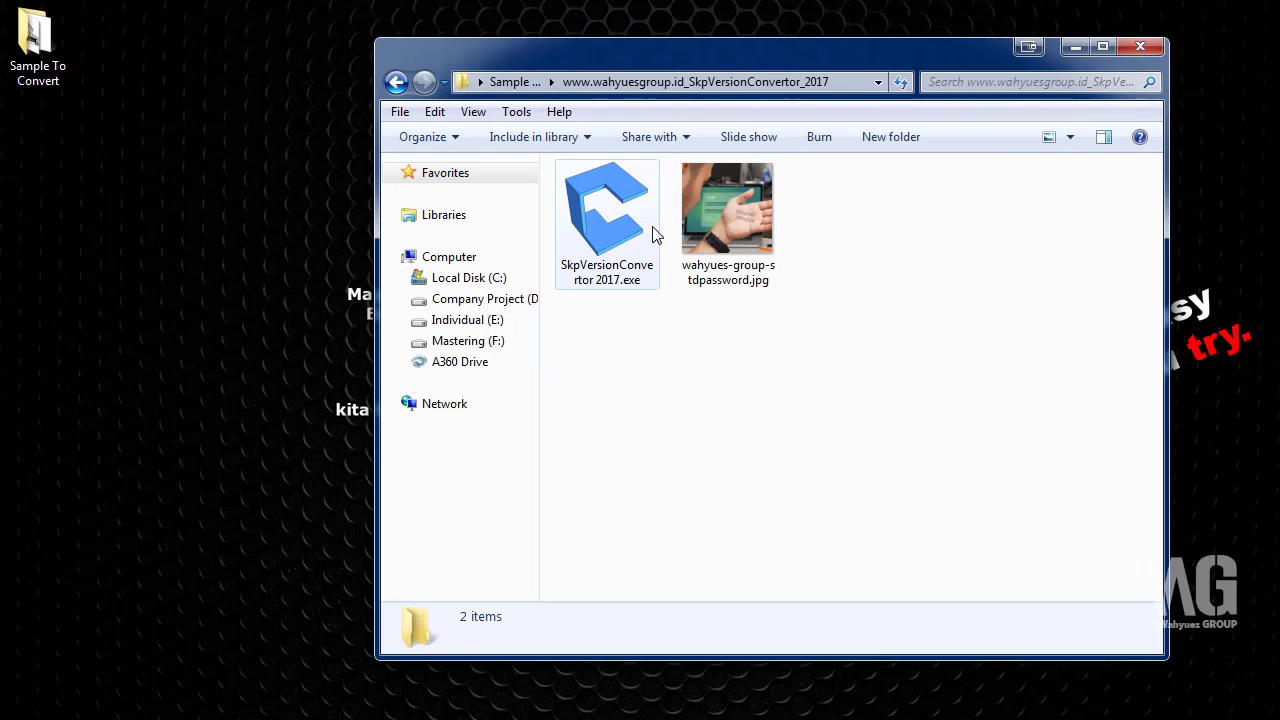
click(396, 82)
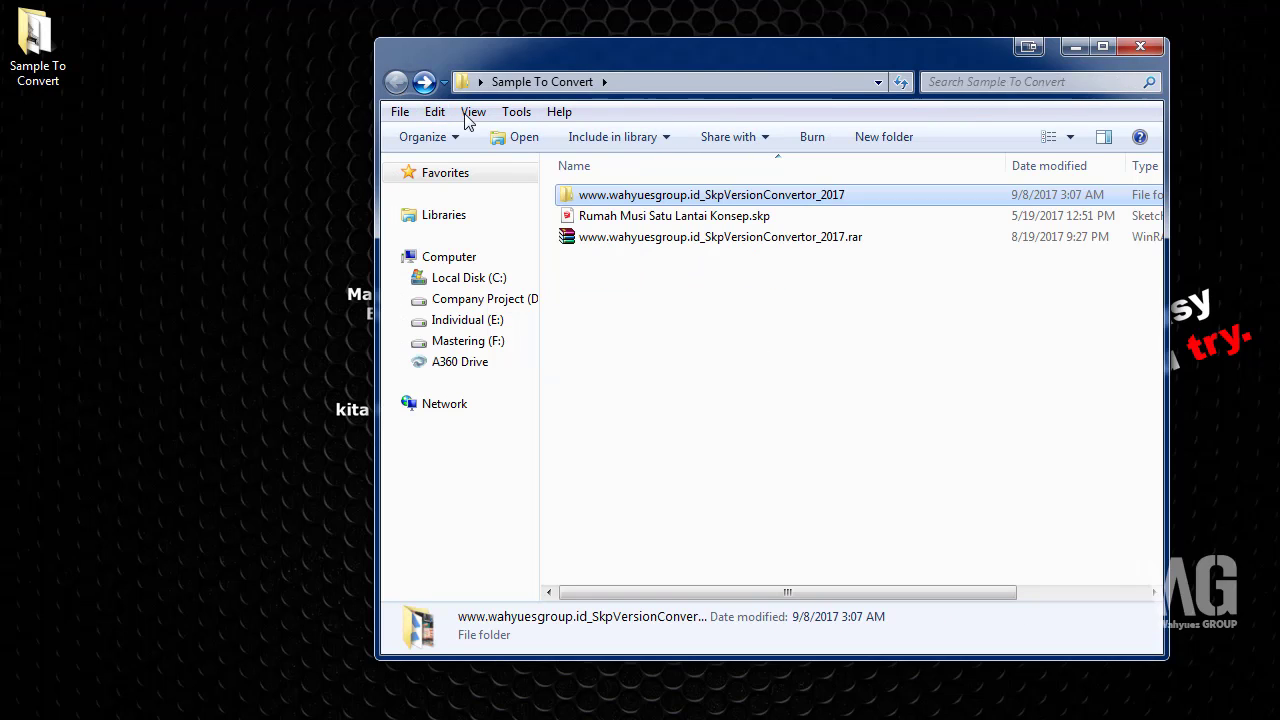
click(742, 219)
right_click(614, 293)
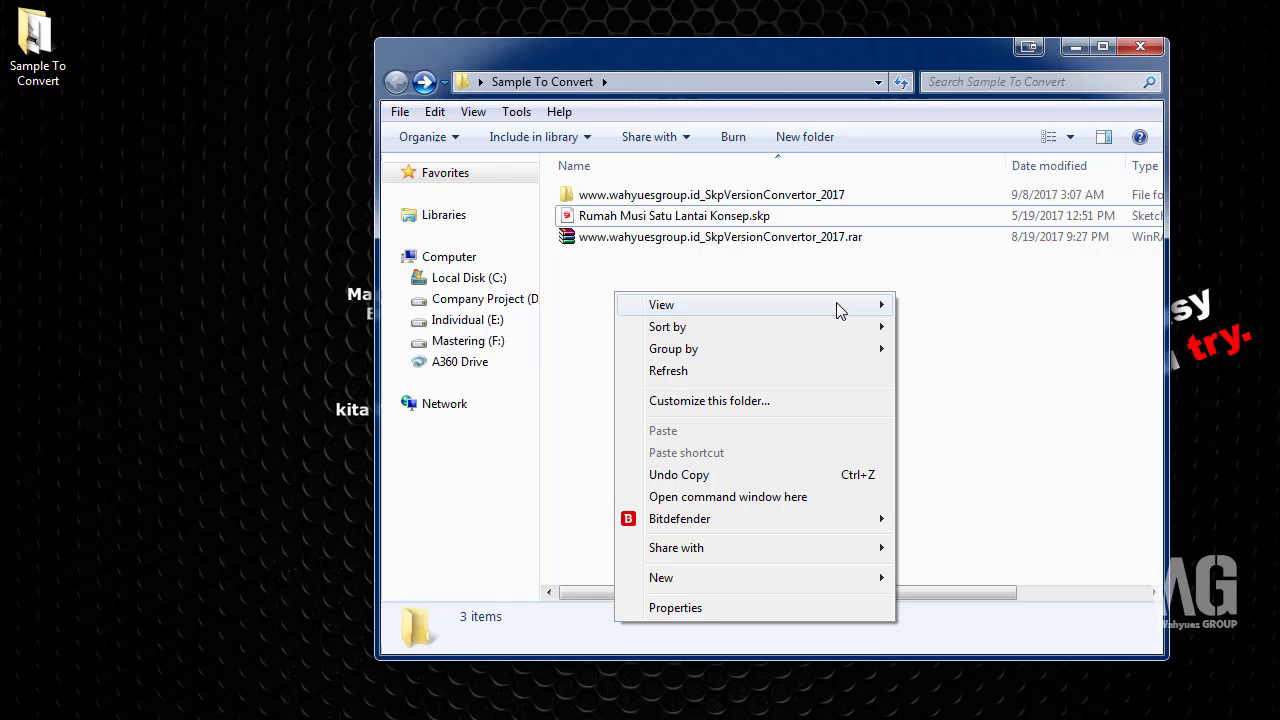
mouse_move(890, 306)
click(582, 350)
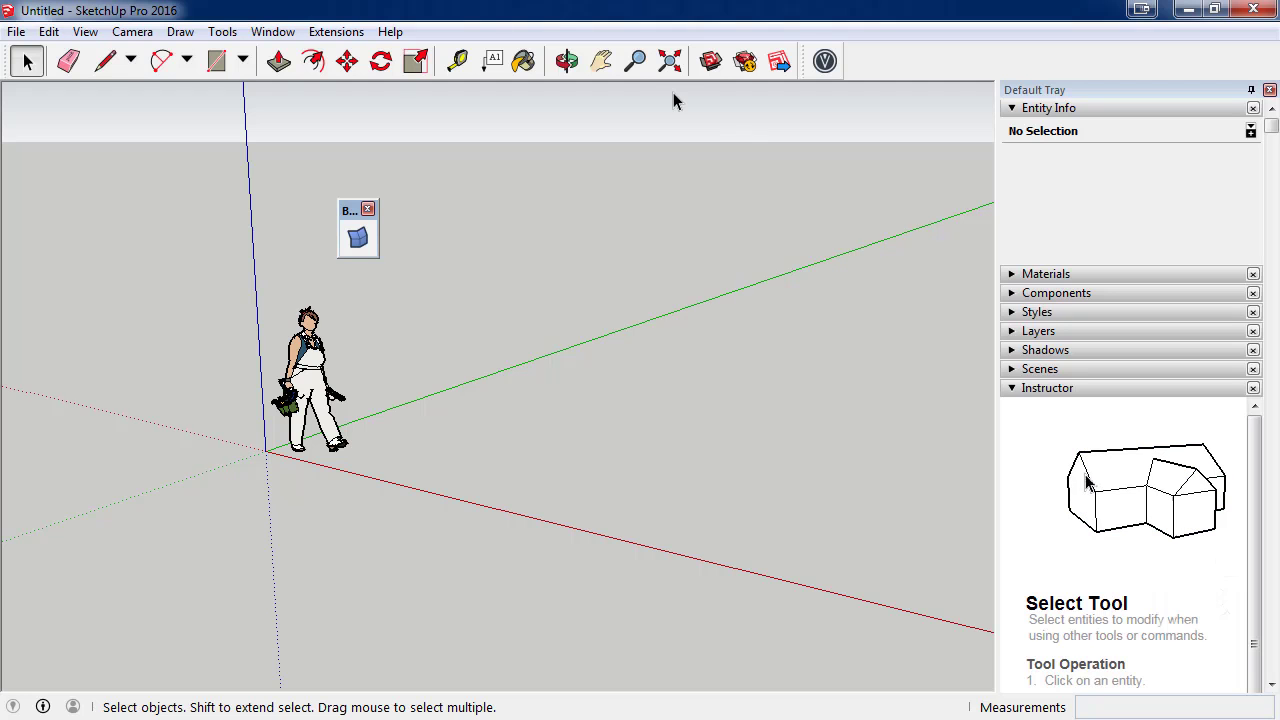
Step: Open Rumah Musi Satu Lantai Konsep.skp without saving, accept the version 17.2.2555 warning, and minimize SketchUp
click(16, 32)
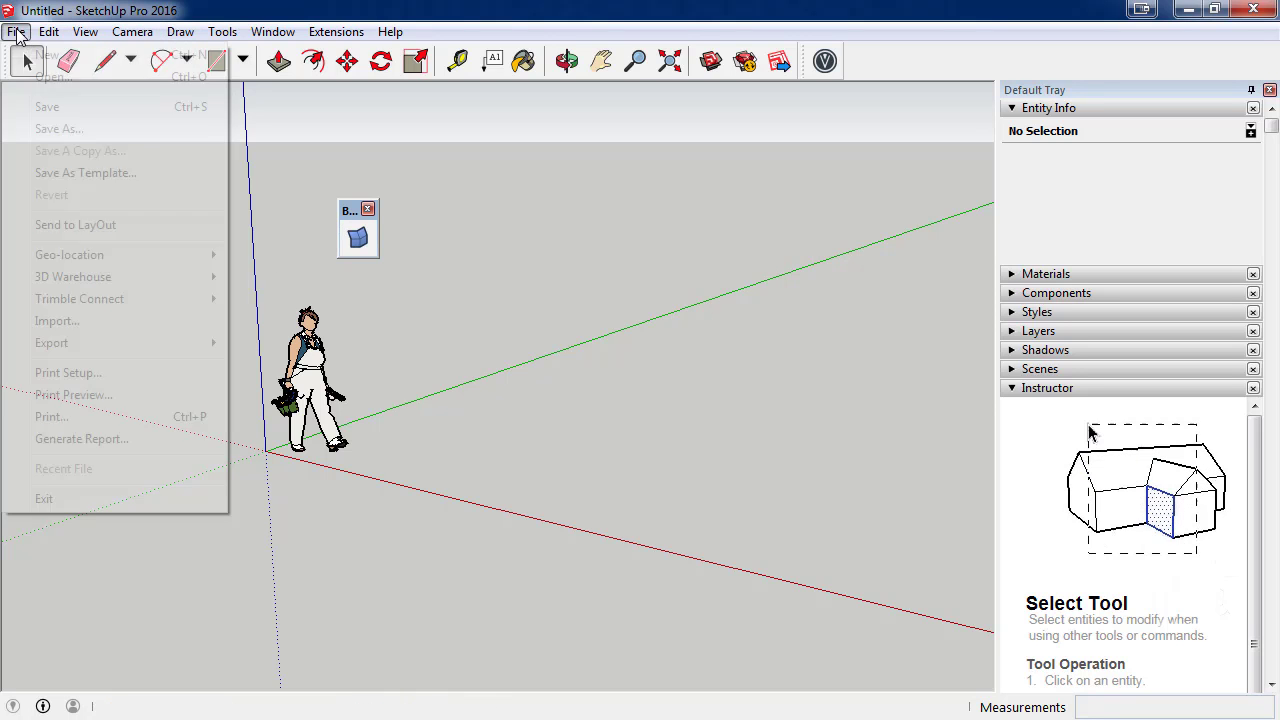
click(52, 77)
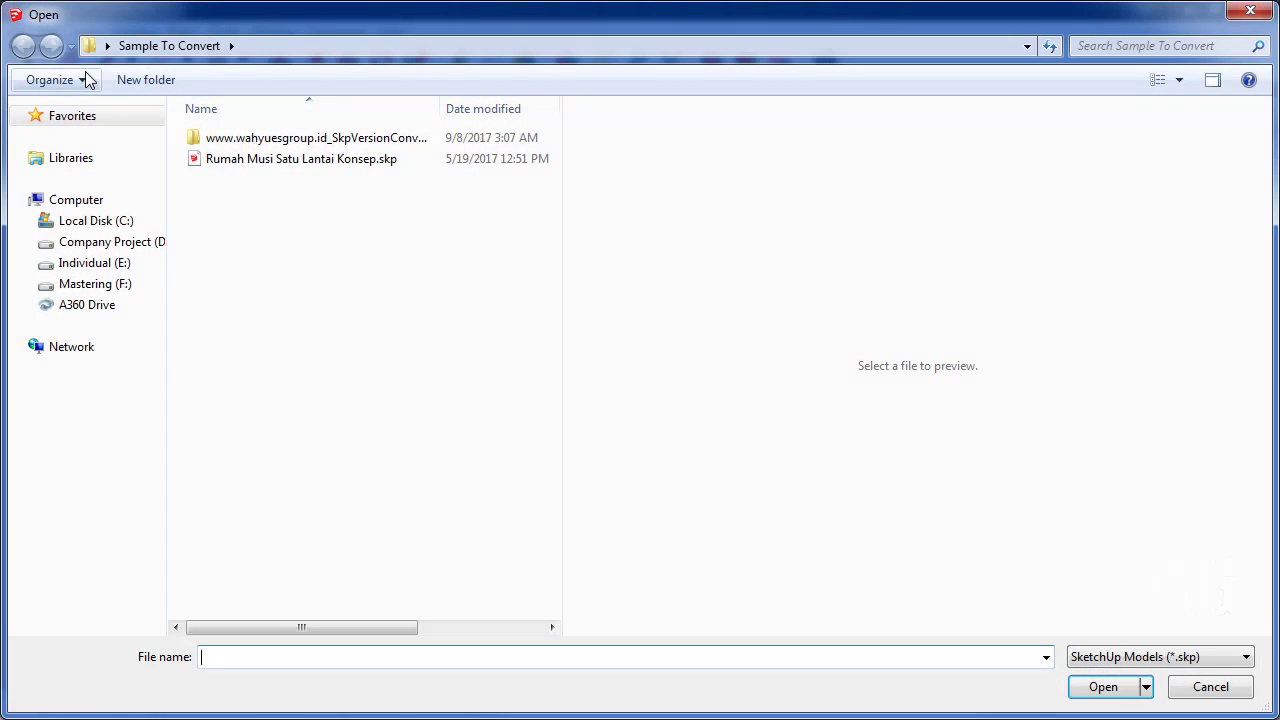
double_click(388, 164)
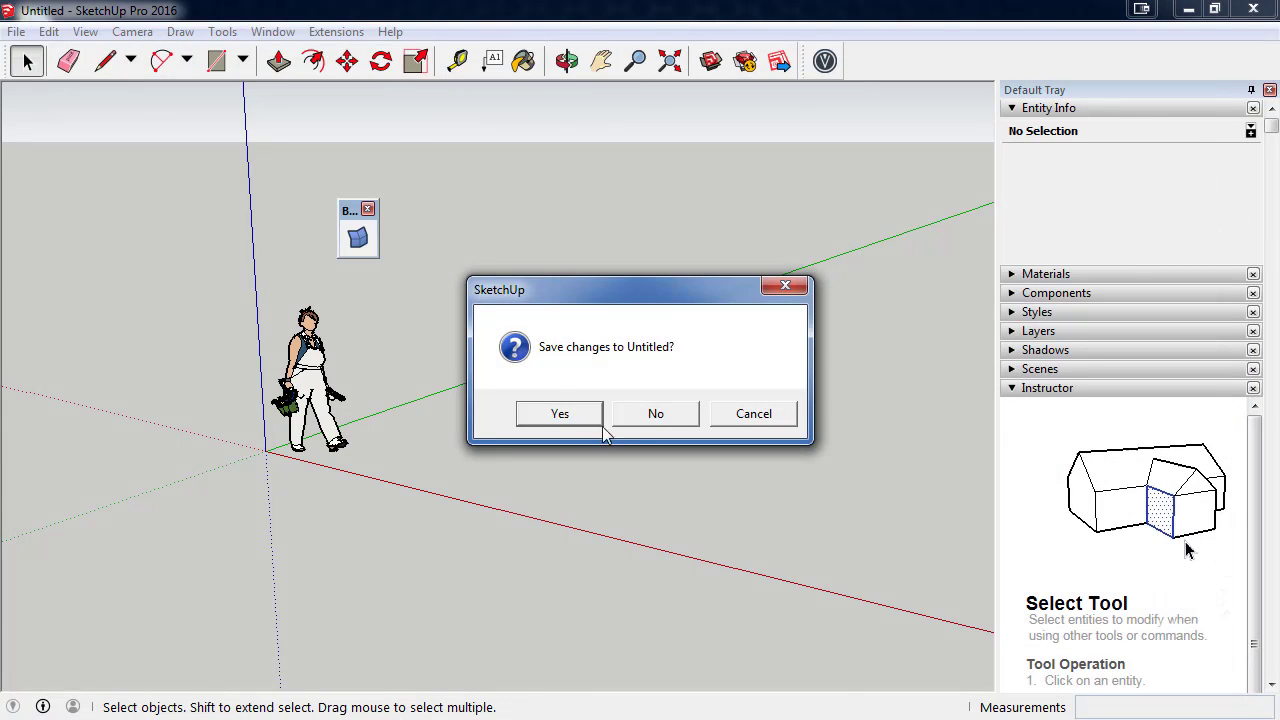
click(658, 413)
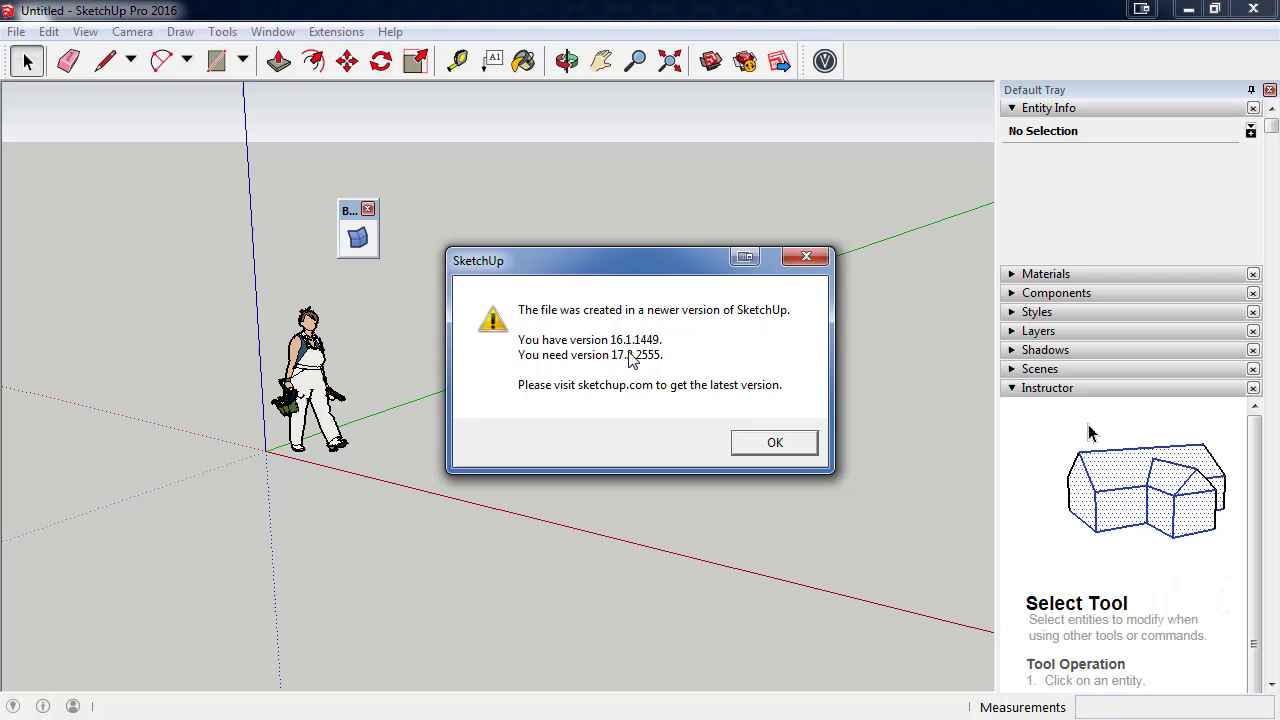
click(773, 443)
click(1188, 12)
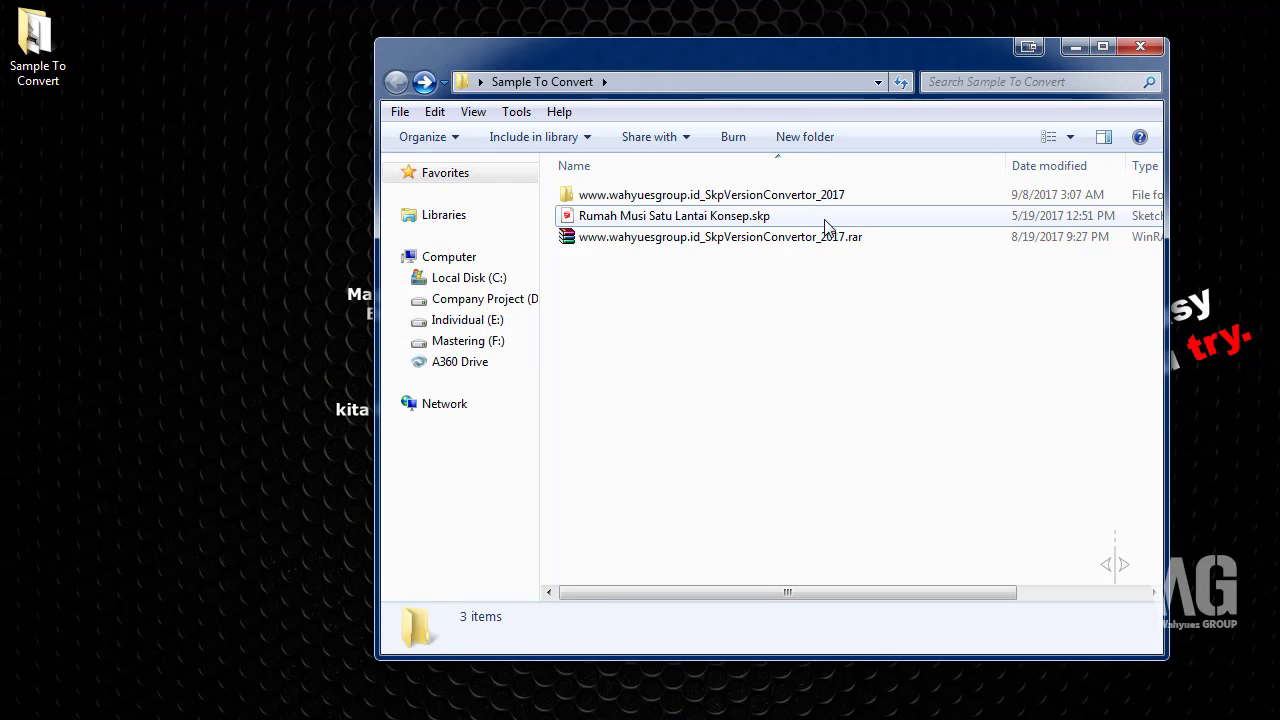
Step: Run SkpVersionConvertor 2017.exe from the converter folder, allowing it past the Security Warning
double_click(857, 196)
double_click(607, 220)
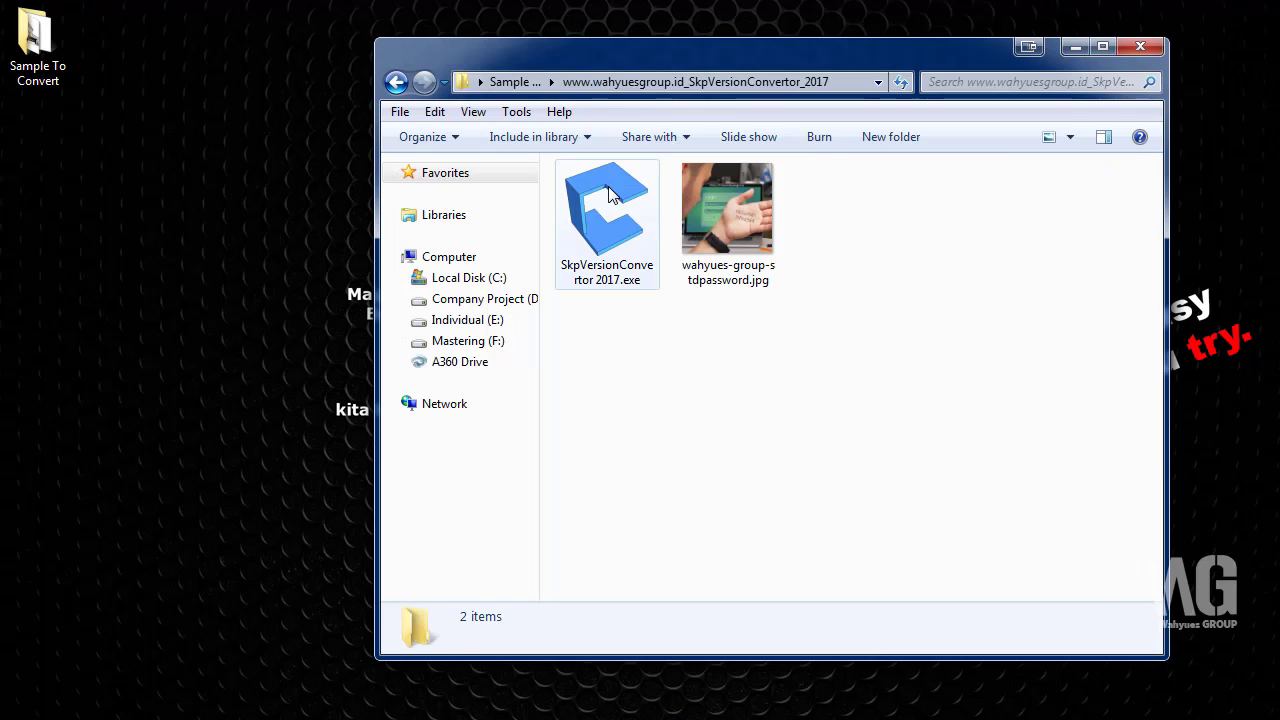
click(700, 383)
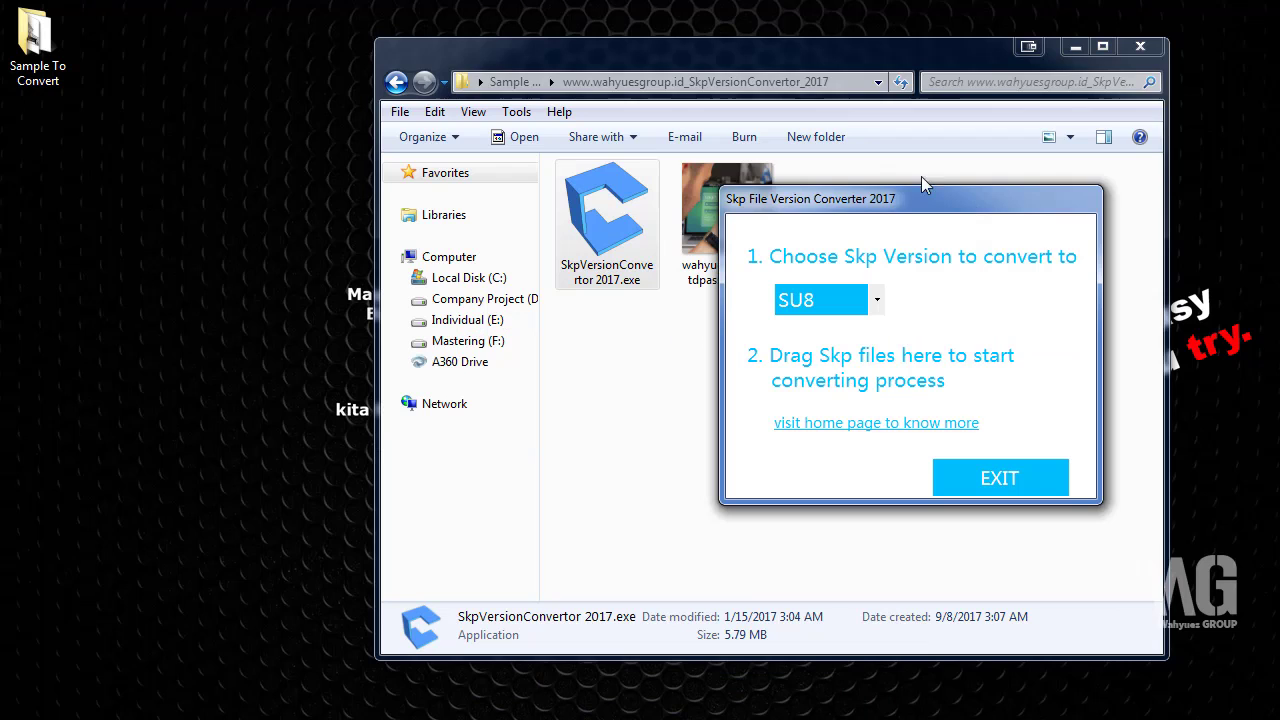
Step: Place Explorer beside the converter and keep SU8 as the target version
drag(523, 54, 303, 64)
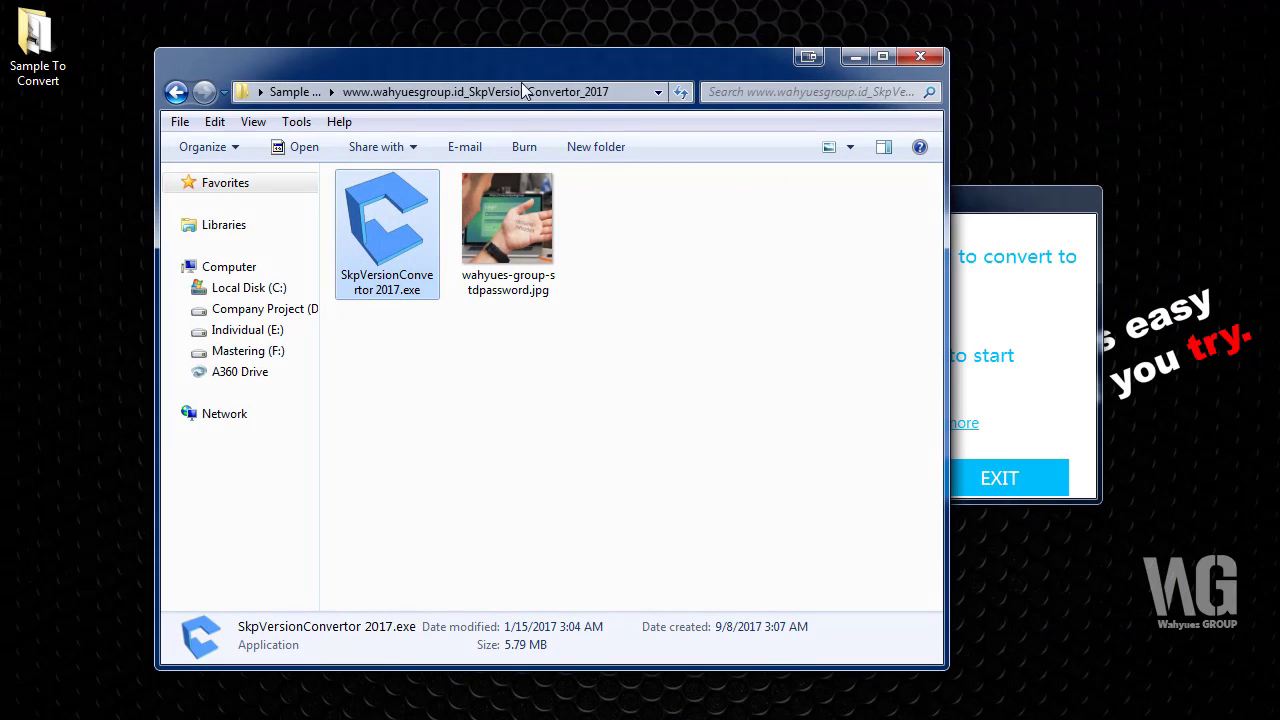
click(176, 92)
click(1006, 289)
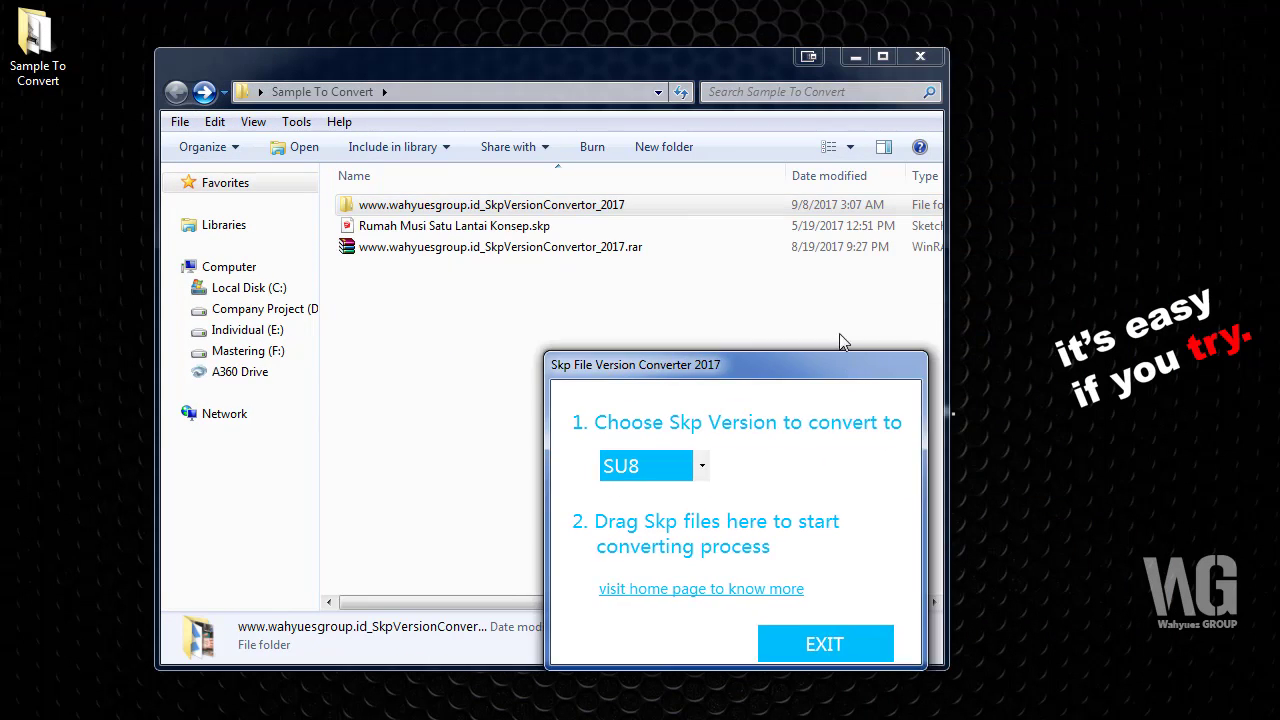
click(712, 396)
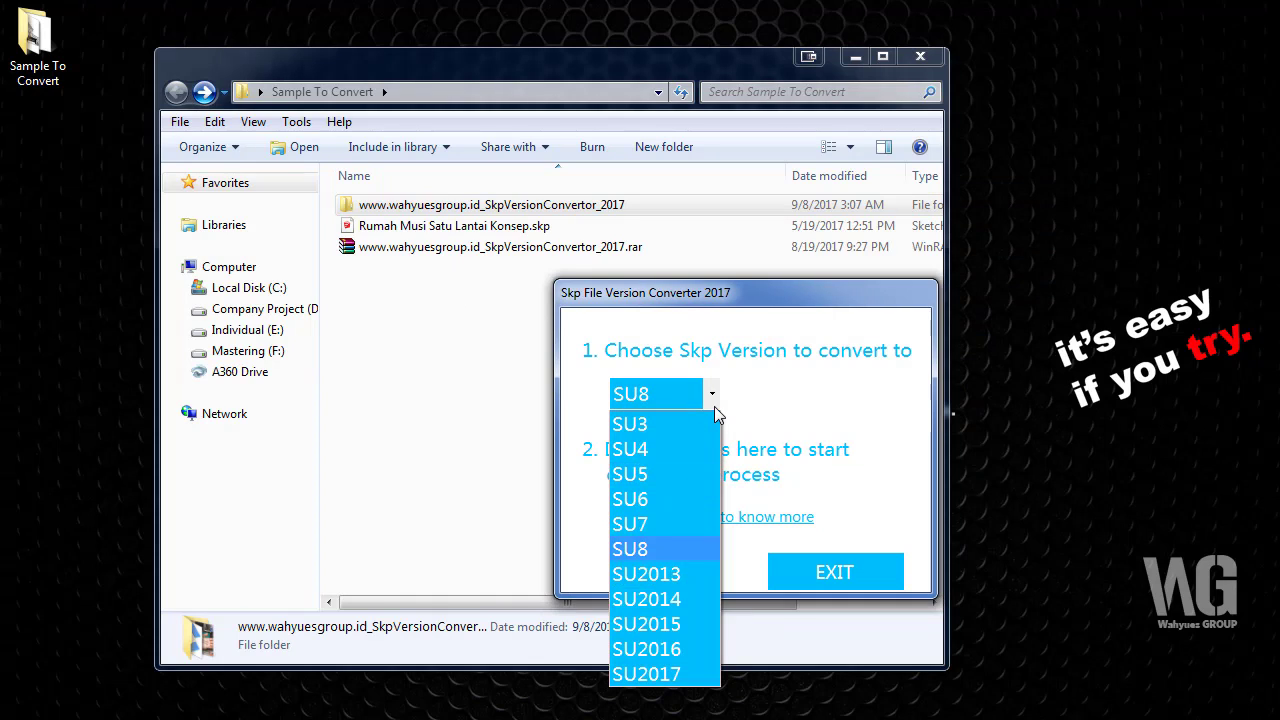
click(716, 412)
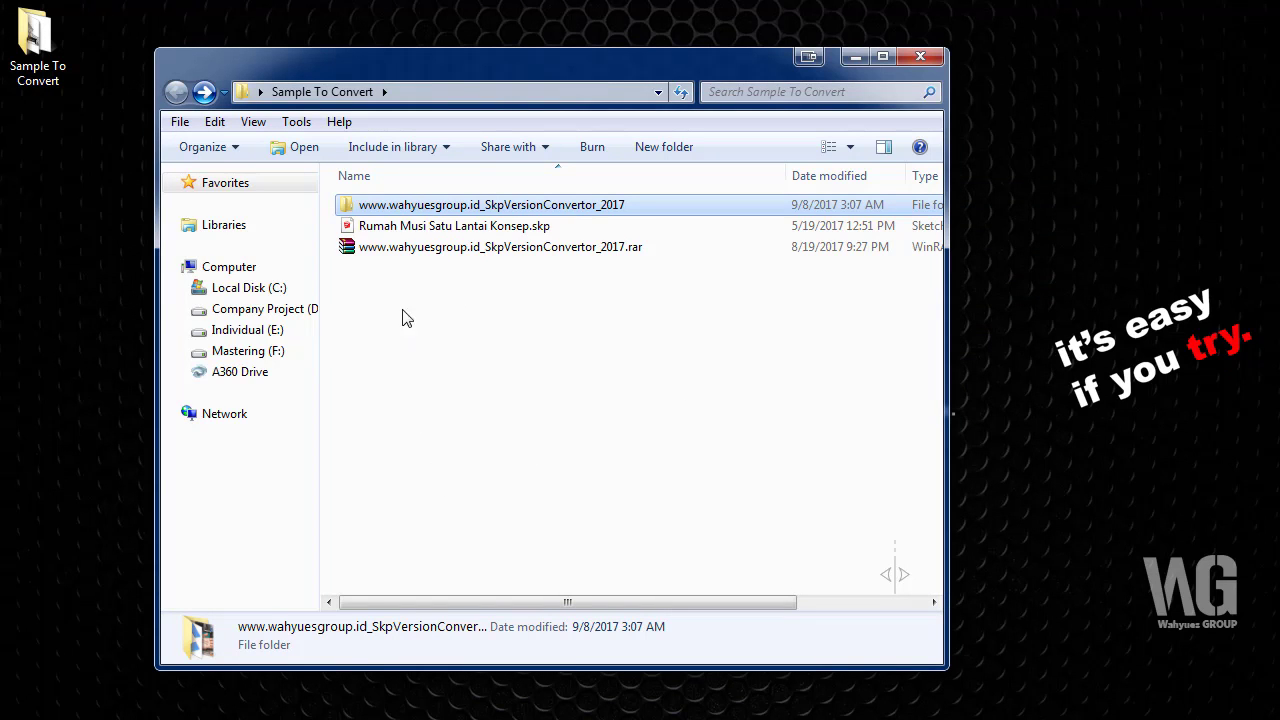
Step: Relaunch SkpVersionConvertor 2017.exe from its folder and allow it to run
double_click(412, 206)
double_click(405, 205)
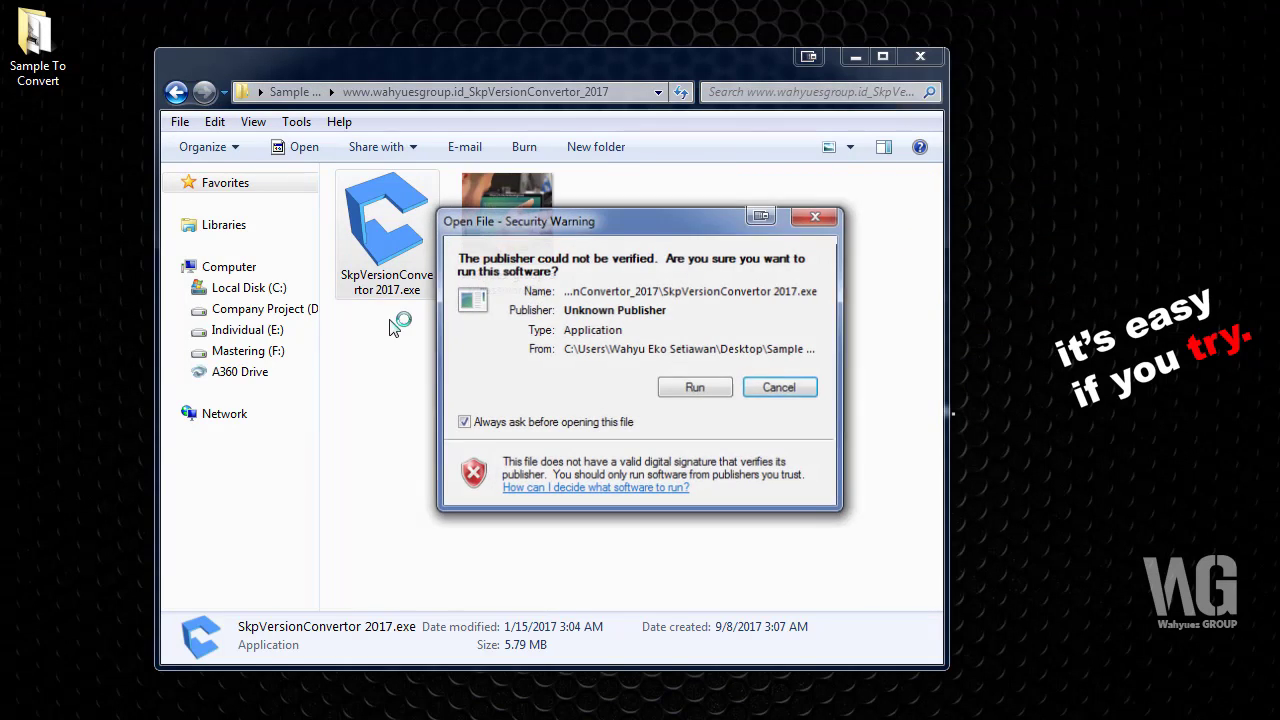
click(712, 388)
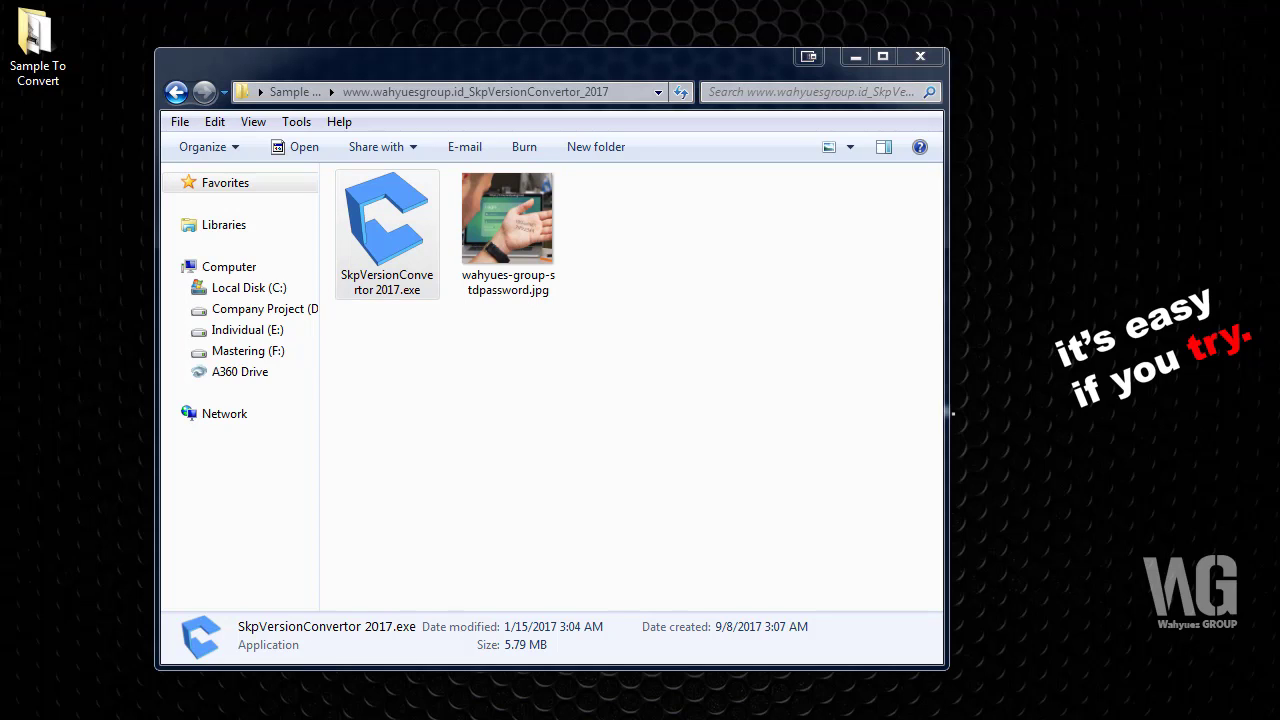
Step: Launch SkpVersionConvertor 2017.exe again, then run it as administrator
double_click(399, 219)
click(695, 388)
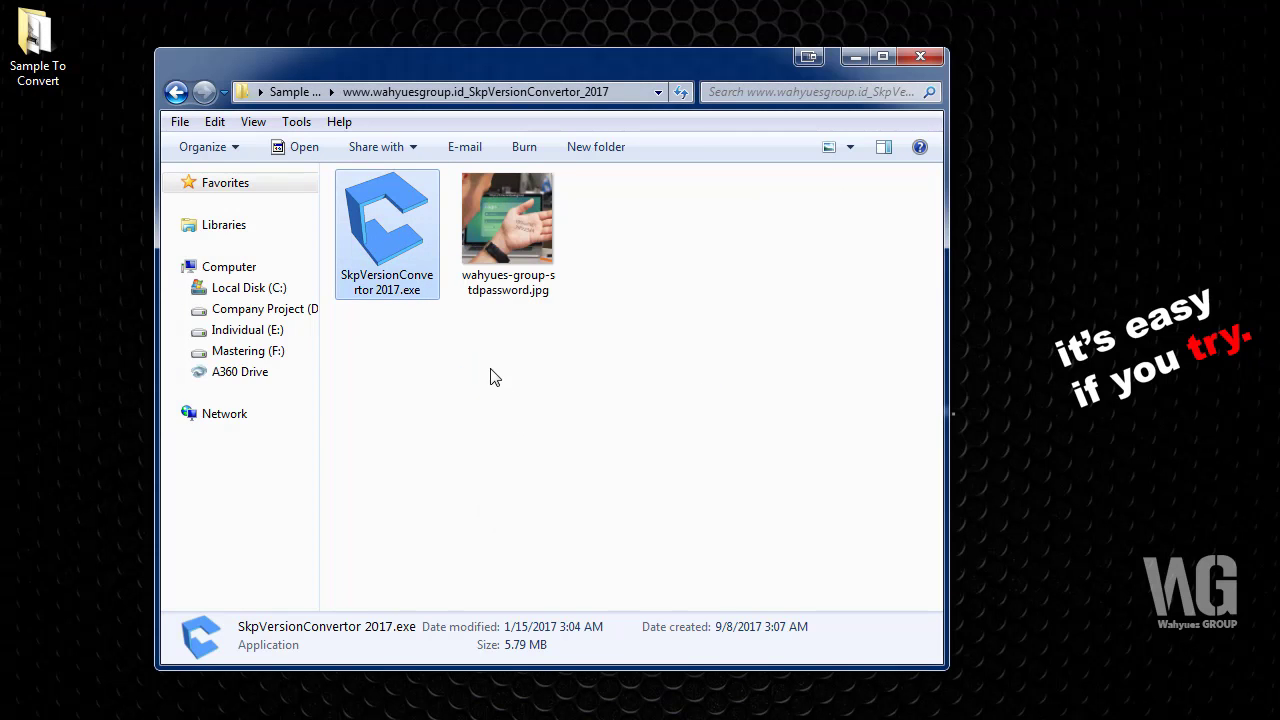
right_click(396, 240)
click(537, 164)
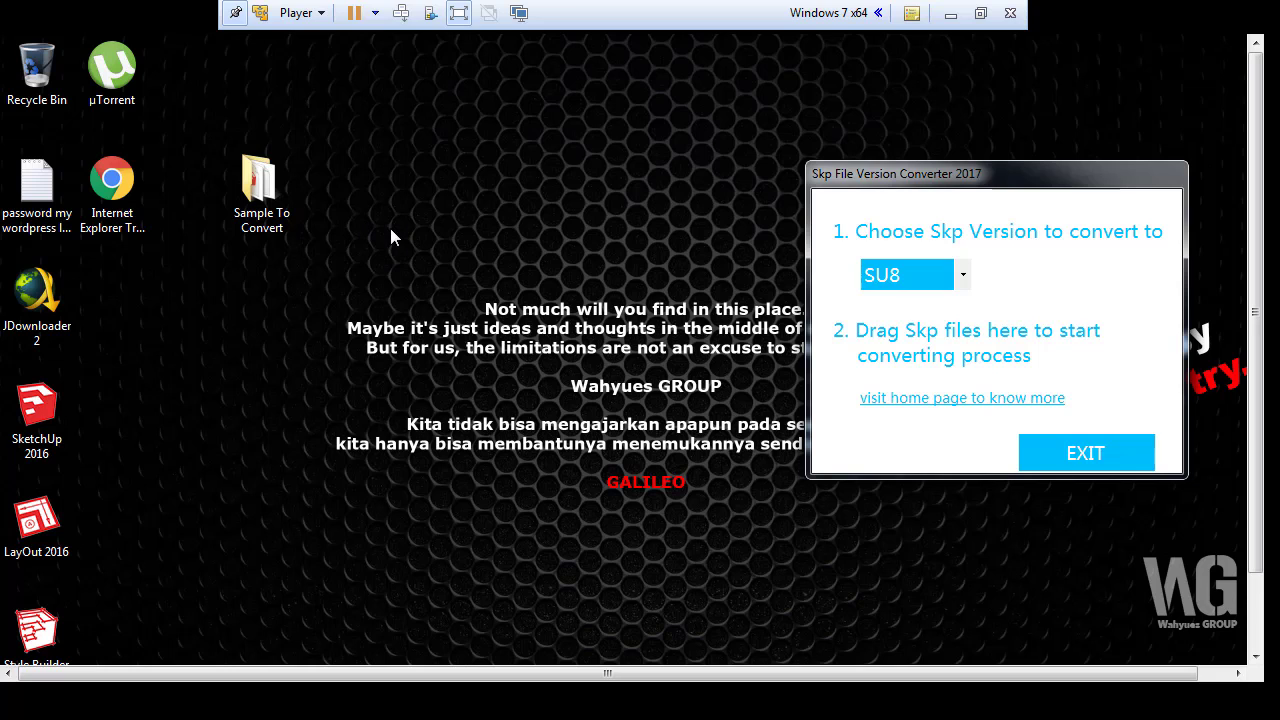
Step: Open the Sample To Convert folder and move its window up and left
double_click(258, 185)
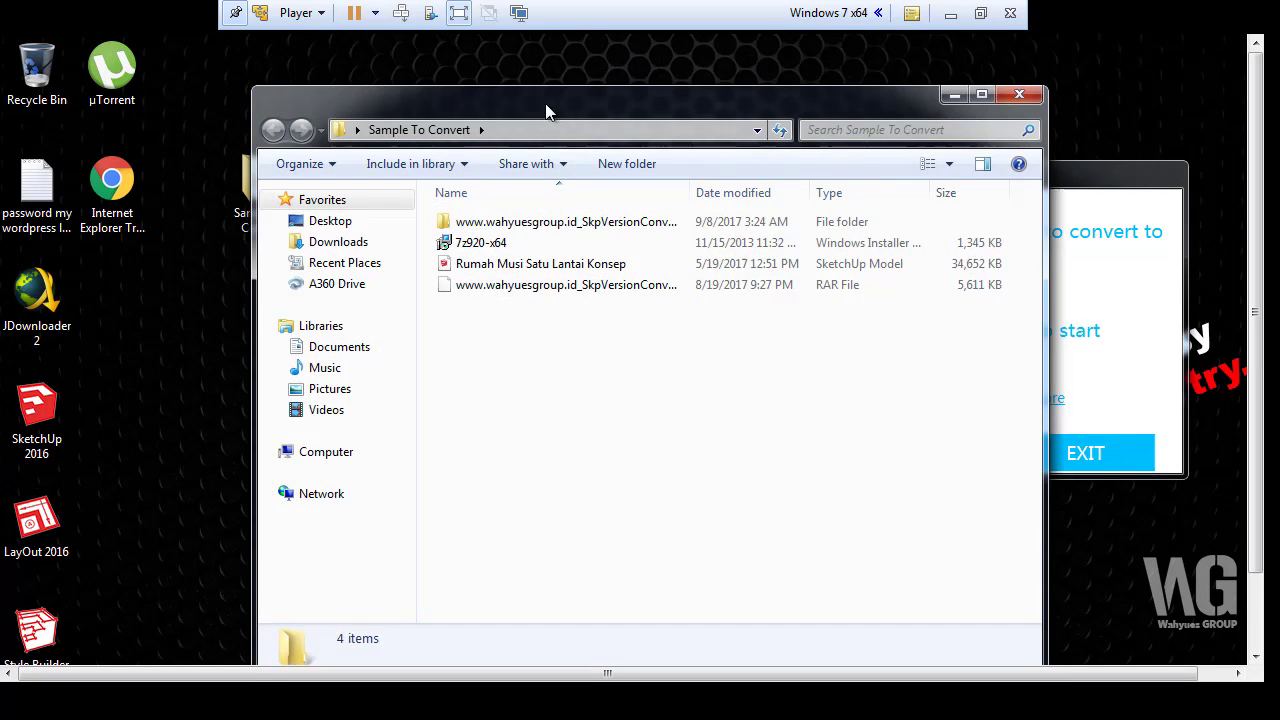
drag(552, 111, 493, 79)
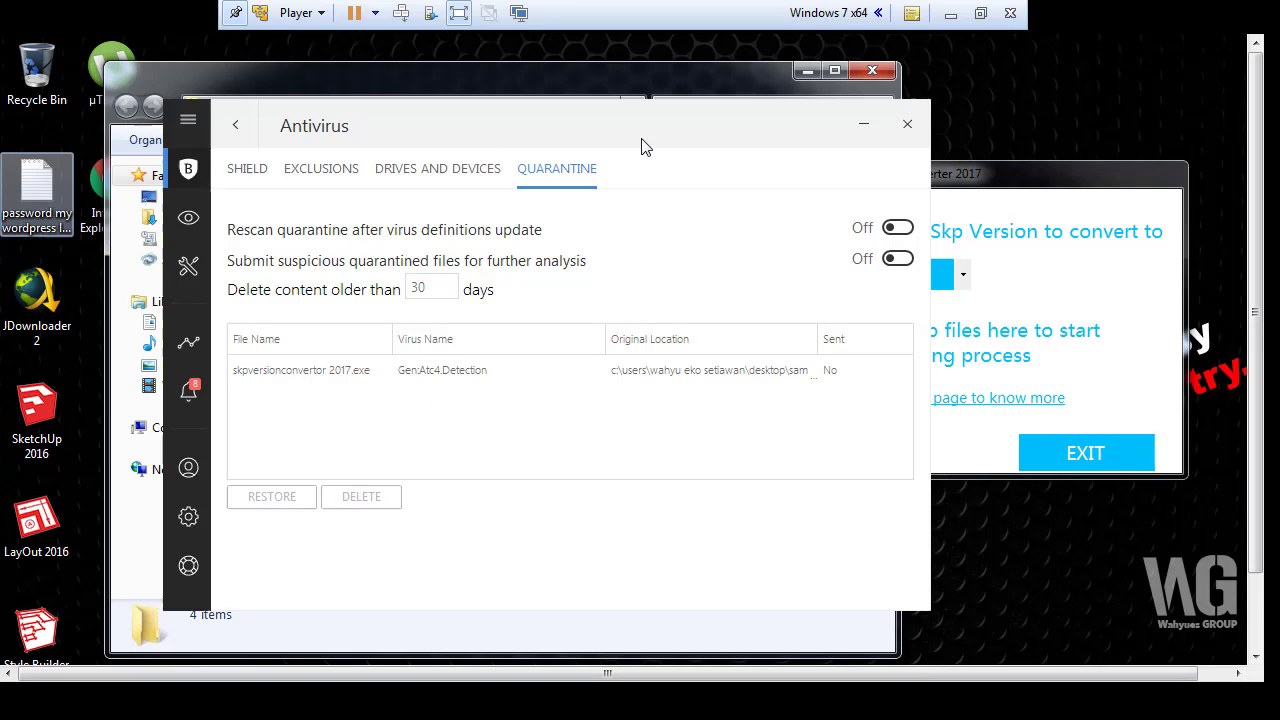
key(alt+F4)
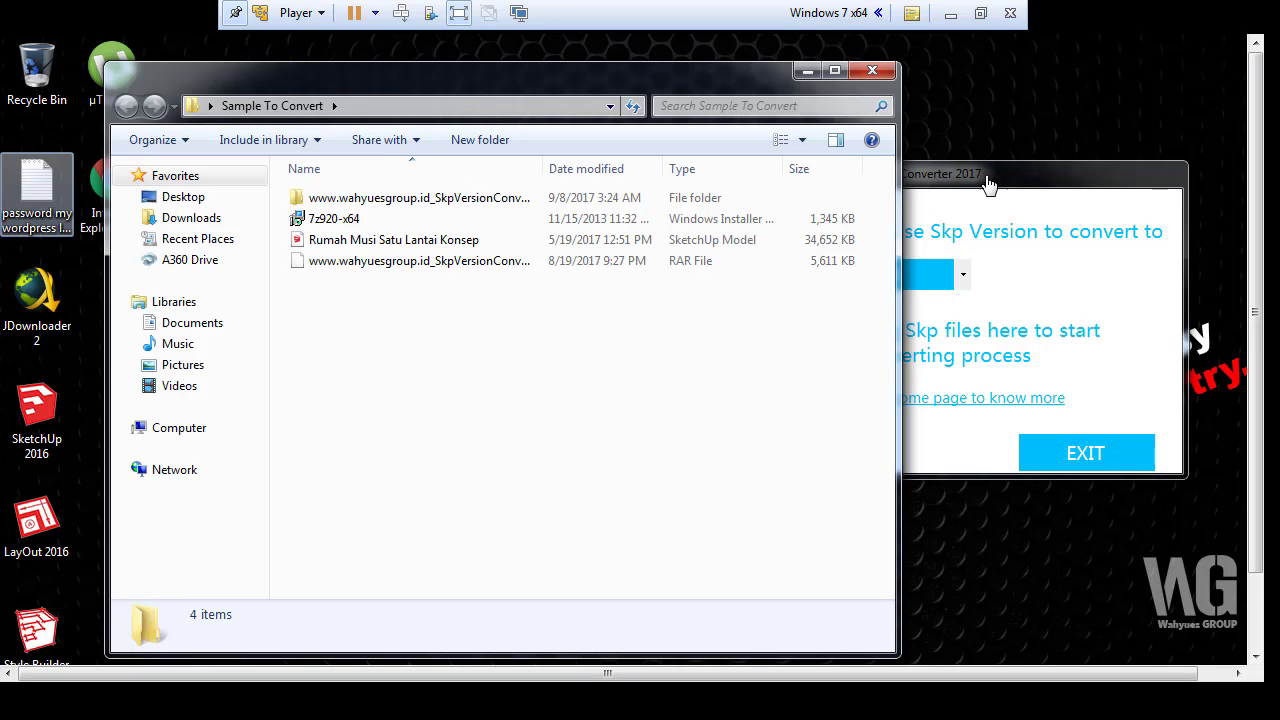
drag(526, 77, 467, 51)
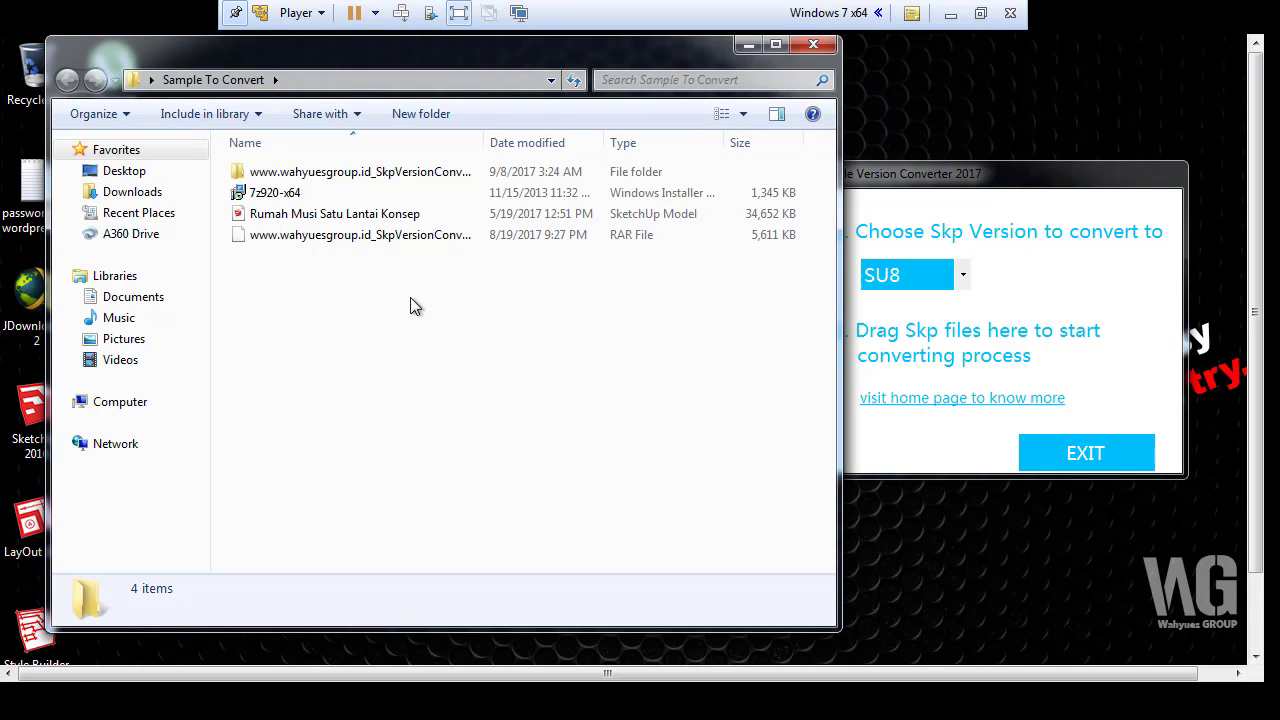
click(1256, 472)
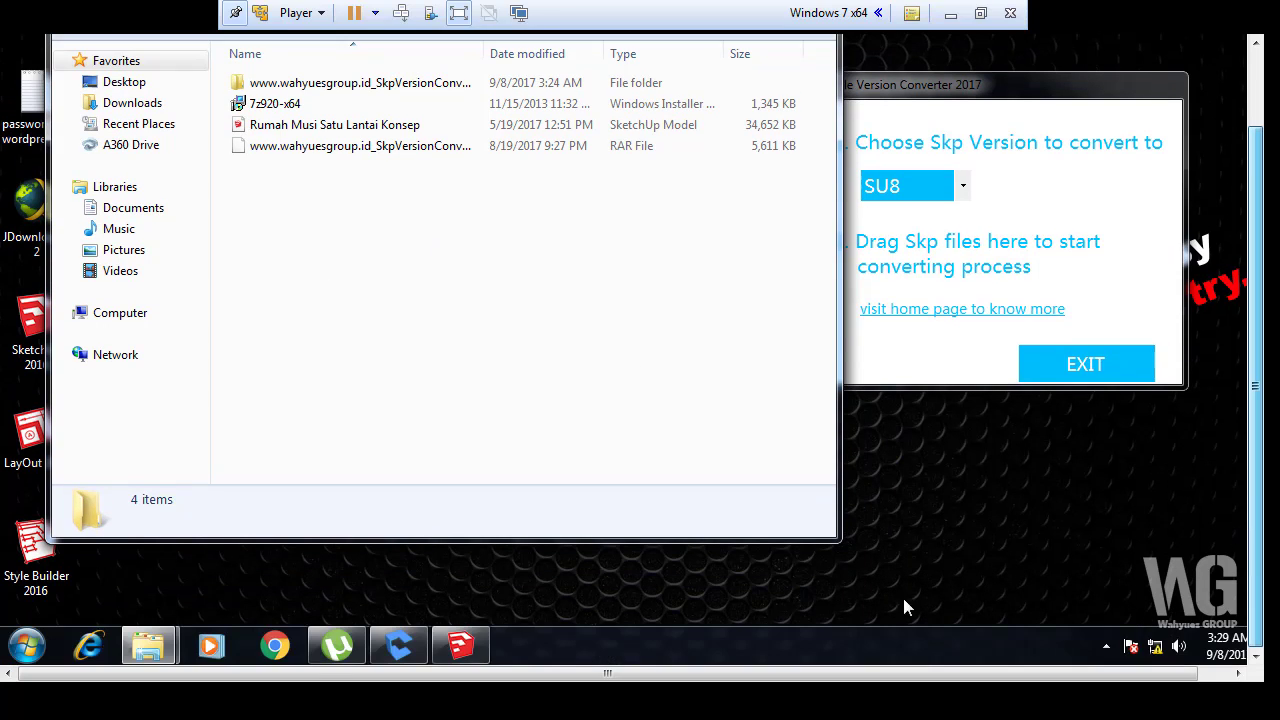
click(460, 645)
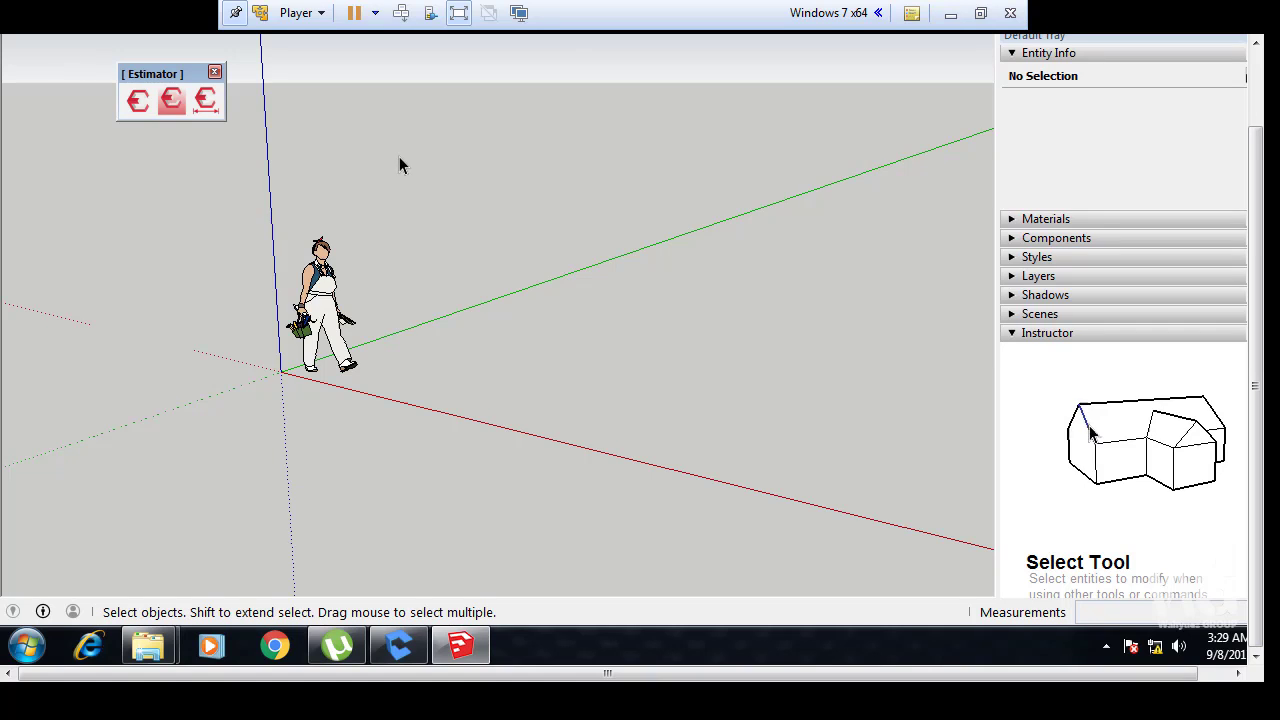
scroll(560, 470, up, 2)
scroll(480, 557, down, 2)
scroll(515, 466, up, 2)
scroll(515, 466, down, 1)
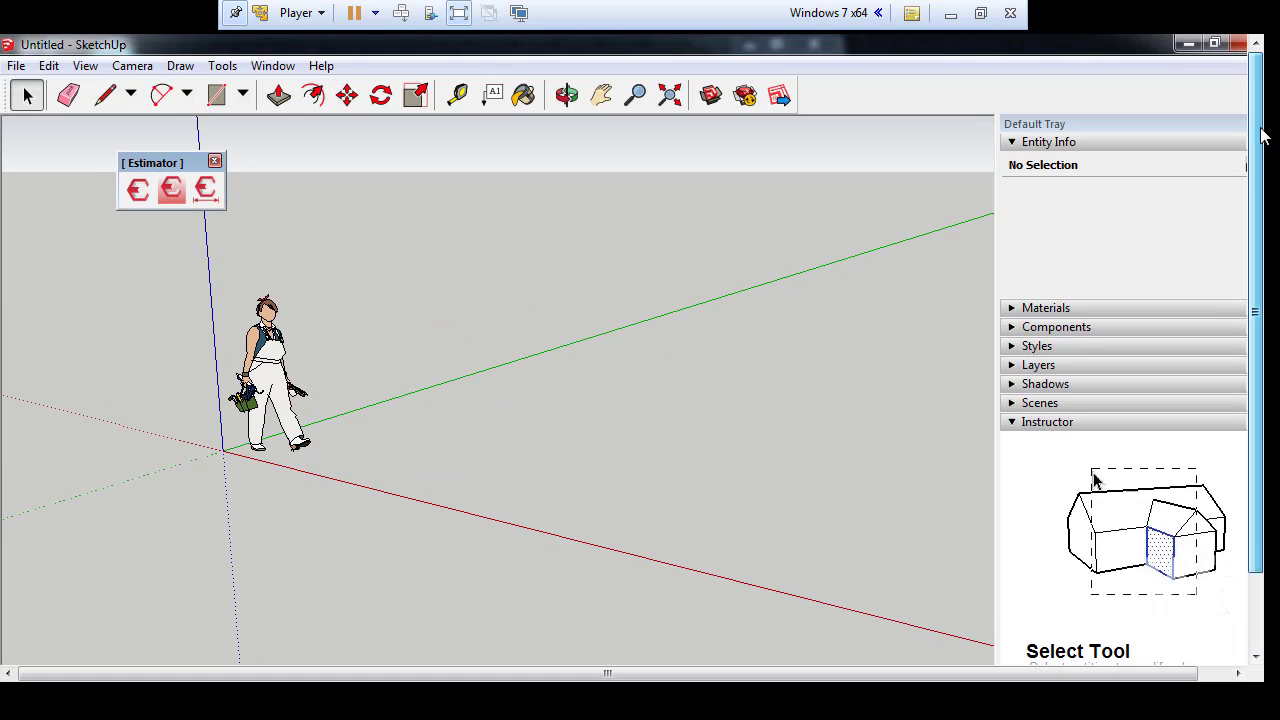
click(1186, 45)
double_click(258, 213)
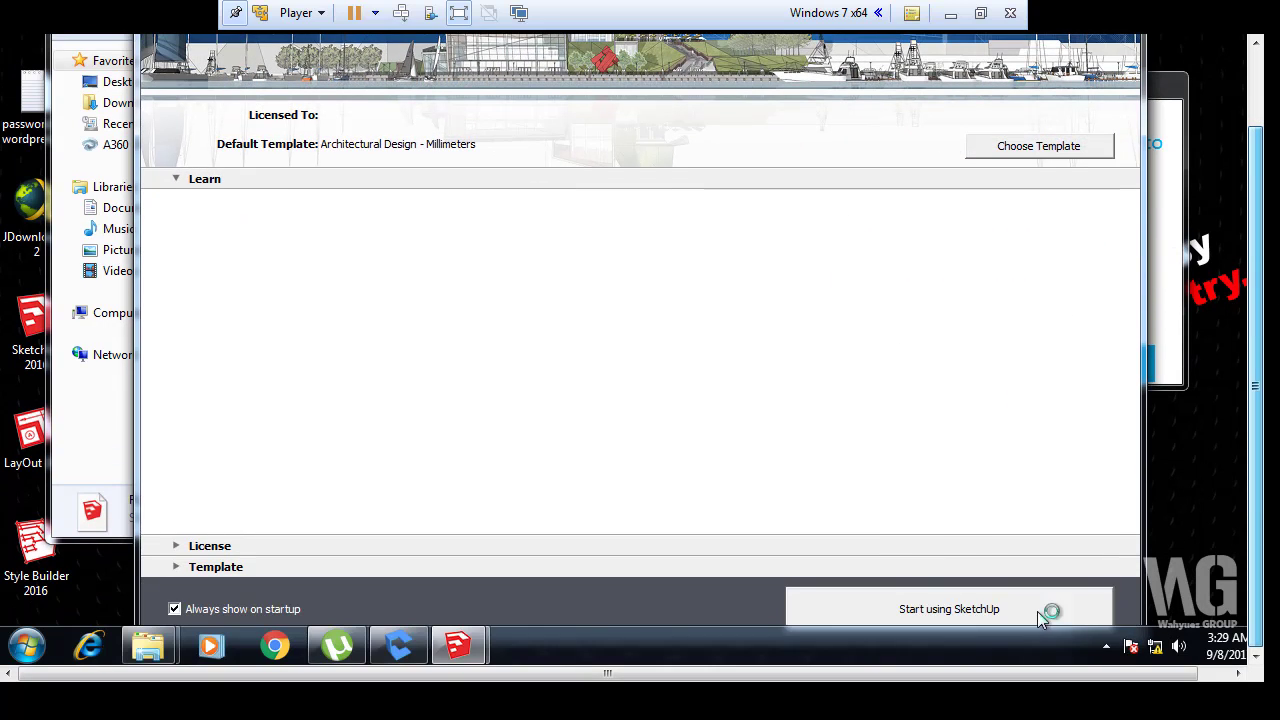
click(1040, 612)
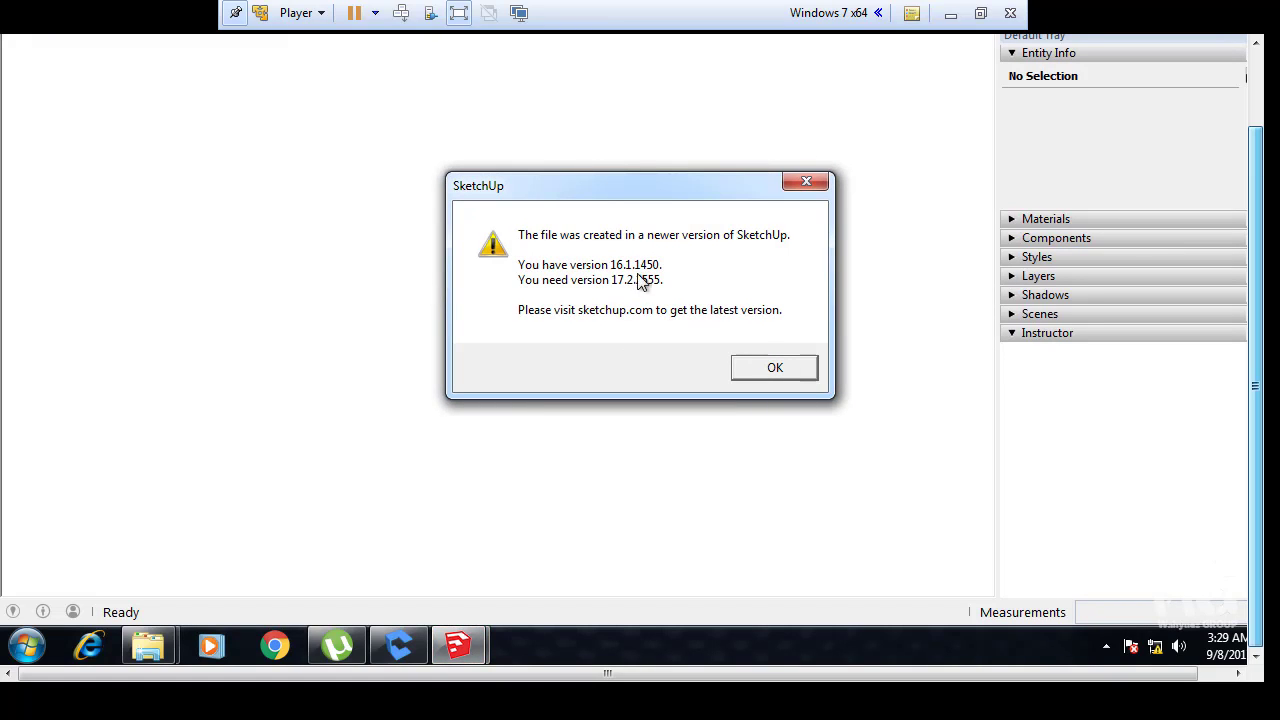
click(800, 368)
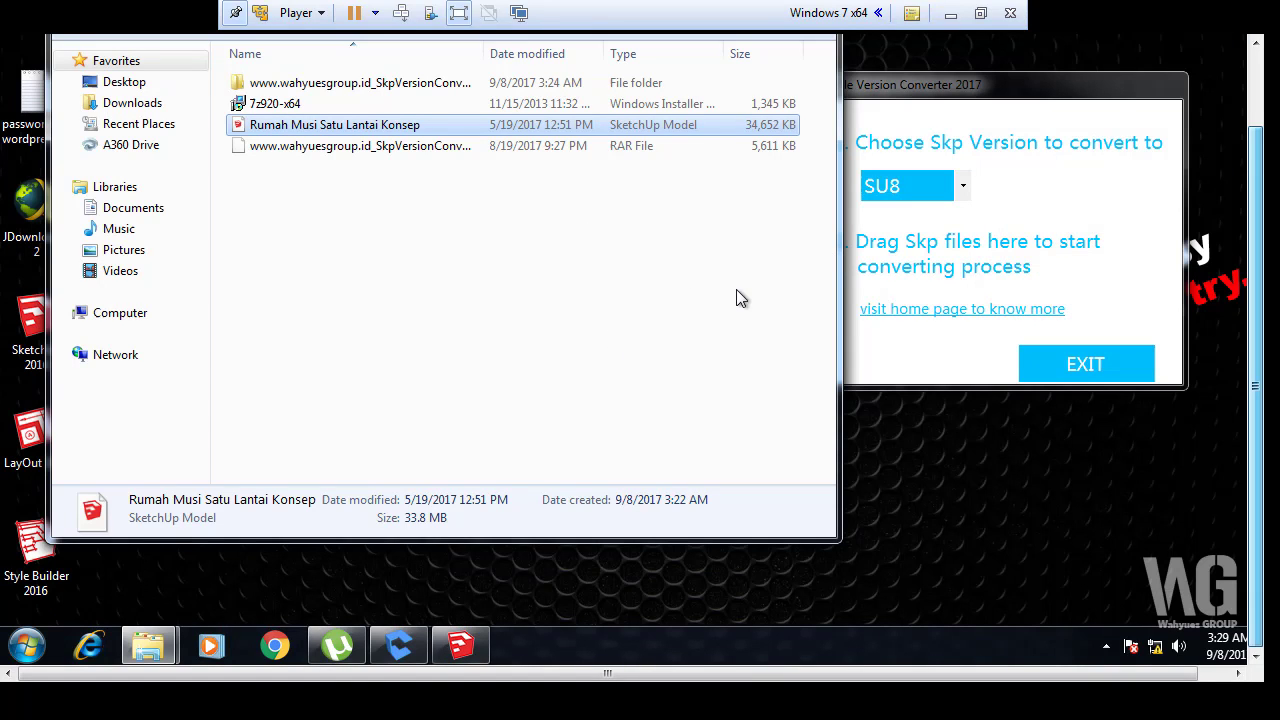
Step: Arrange the converter beside the file list and set SU8 as the target version
drag(977, 93, 749, 240)
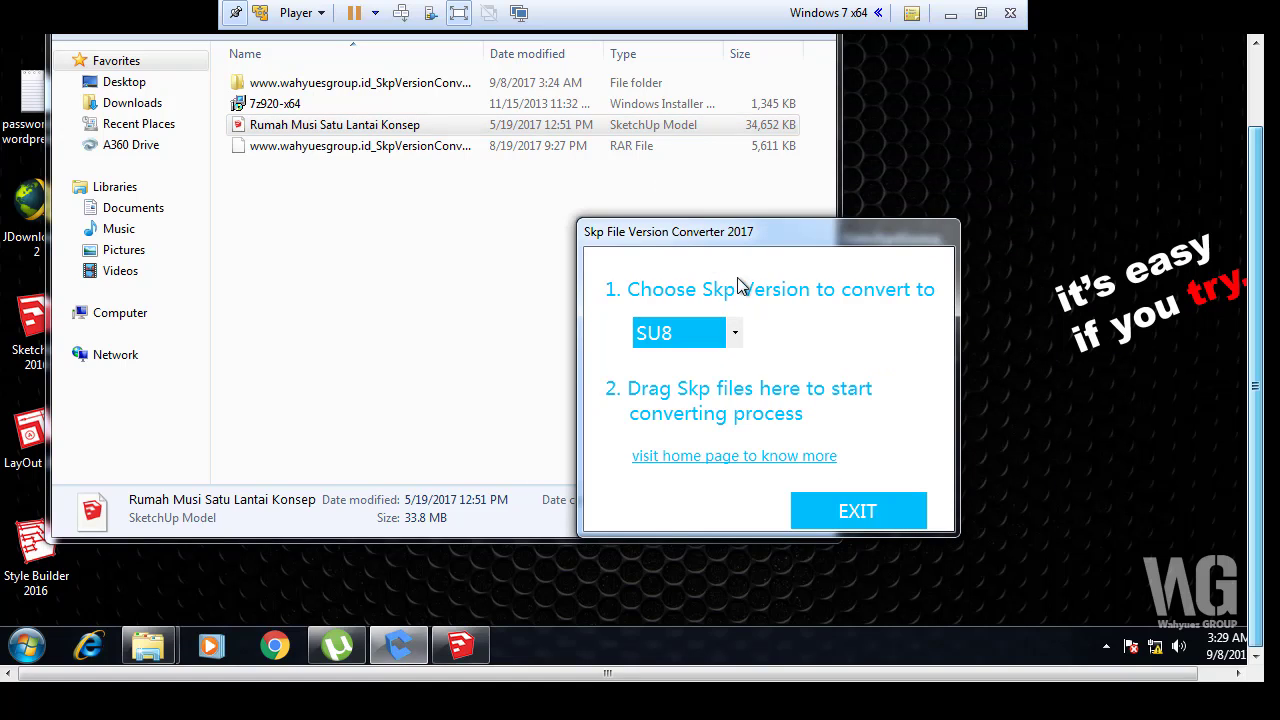
click(309, 130)
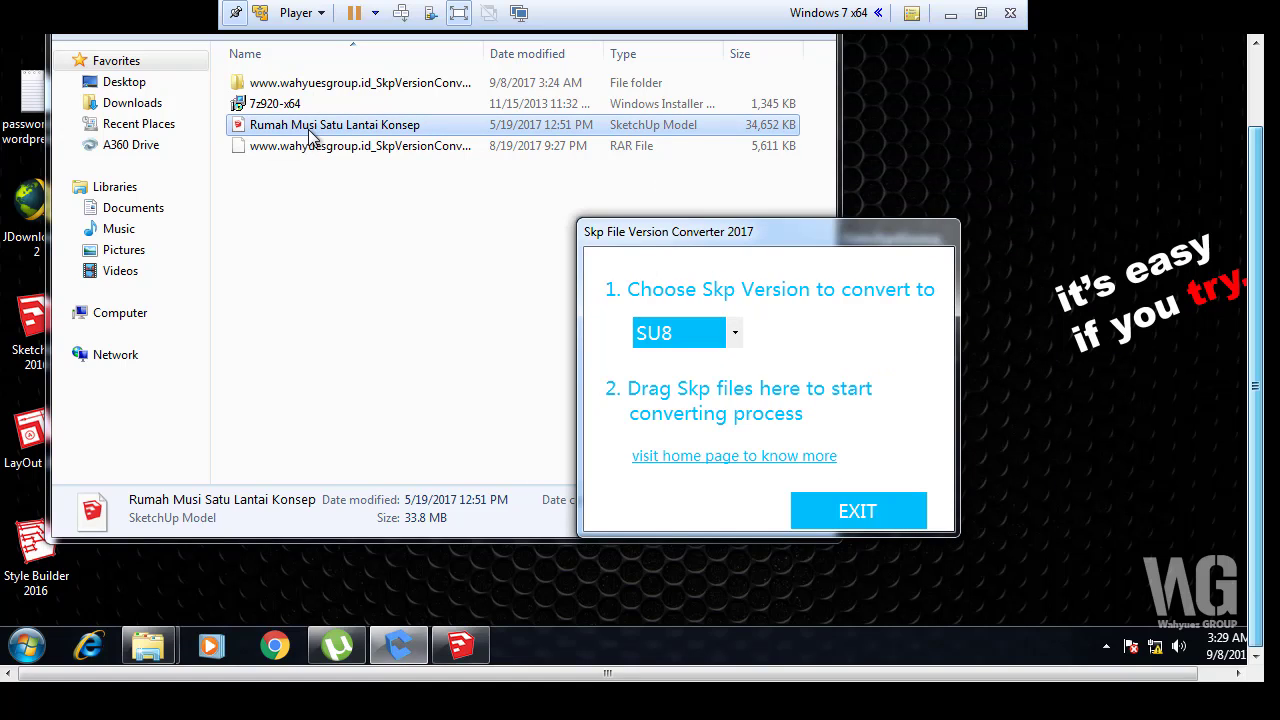
drag(760, 232, 515, 203)
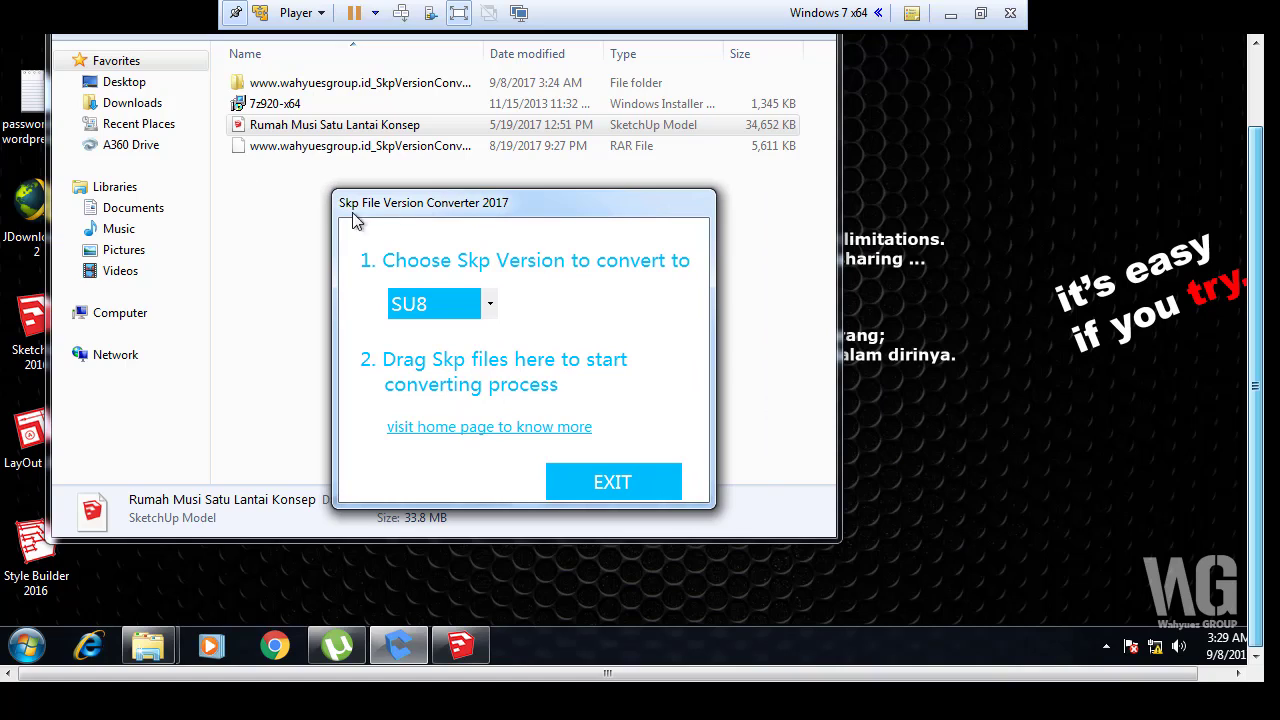
click(468, 307)
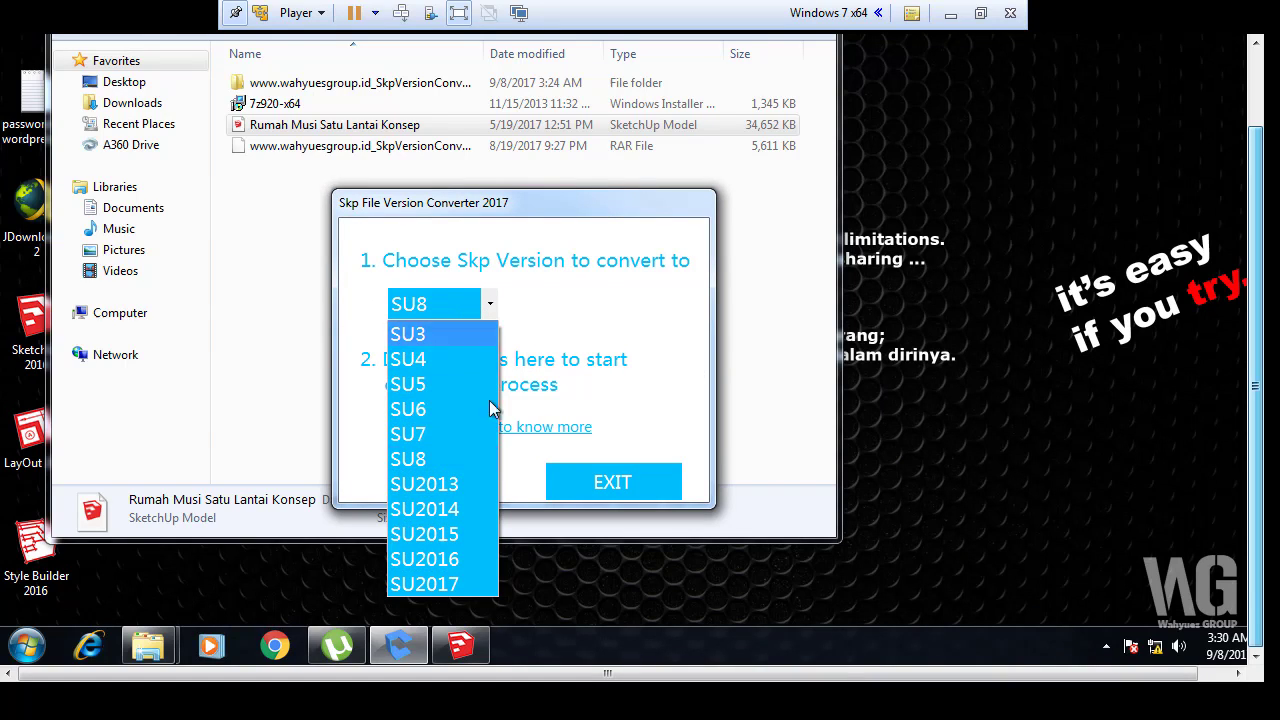
click(473, 467)
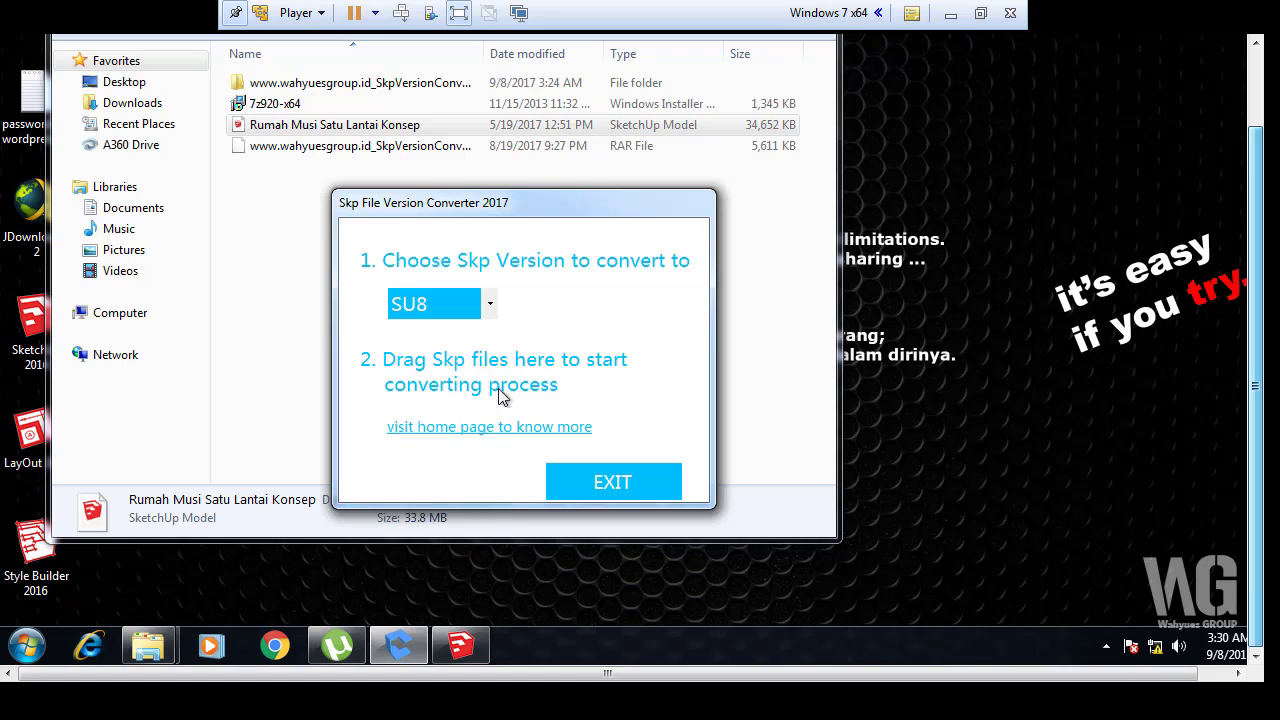
Step: Drop Rumah Musi Satu Lantai Konsep.skp onto the converter and open the resulting _SU8 file
drag(548, 200, 836, 196)
click(360, 130)
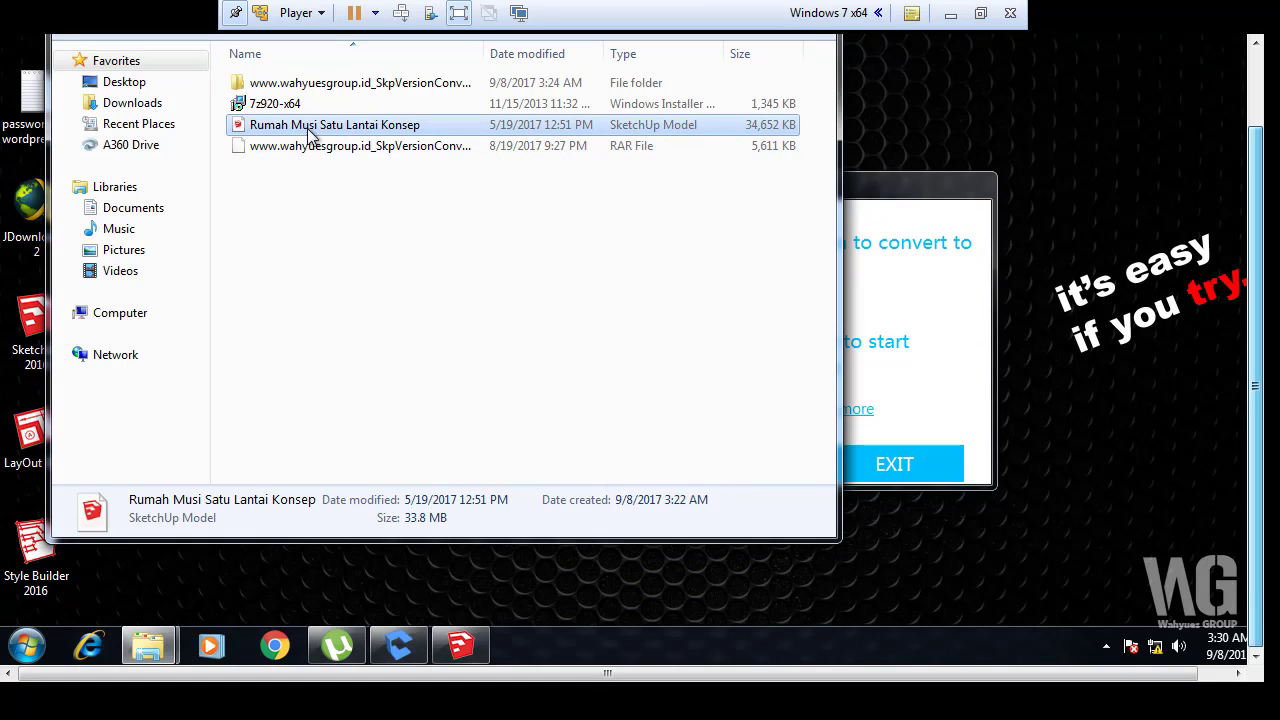
drag(316, 137, 938, 371)
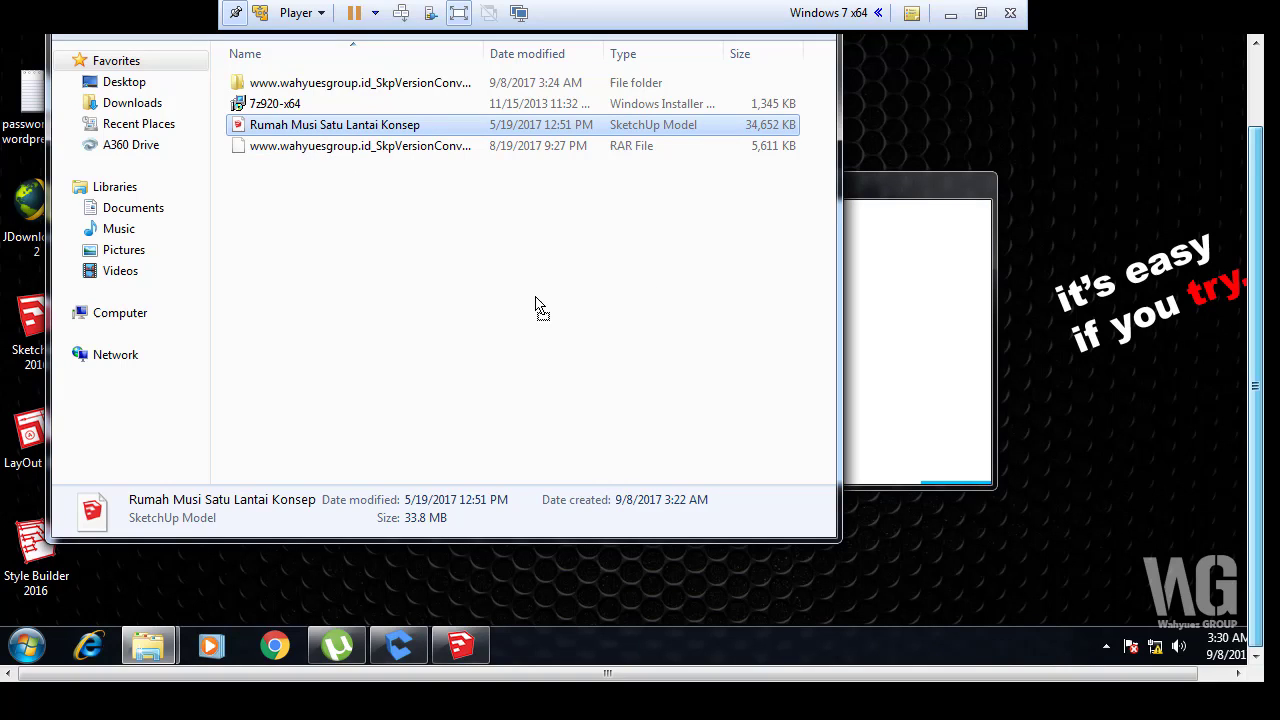
click(930, 186)
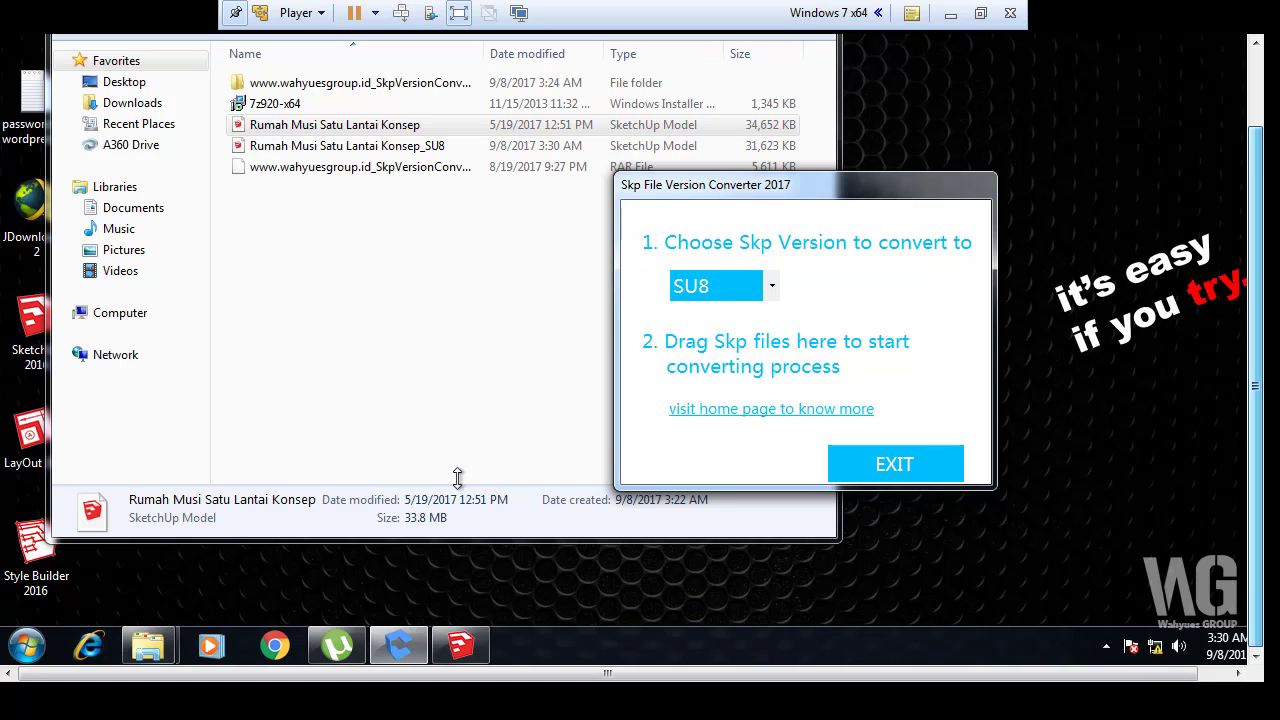
double_click(345, 148)
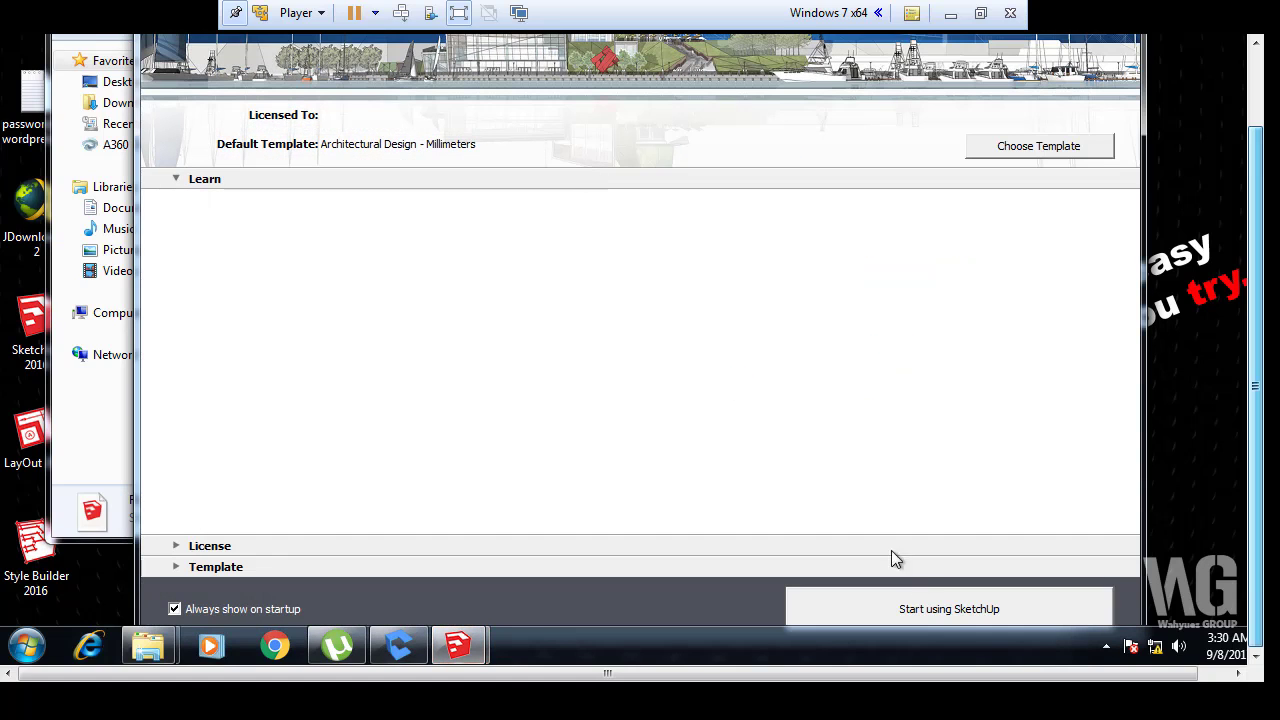
Step: Start SketchUp from the Welcome window and let the Rumah Musi _SU8 house model load
click(940, 614)
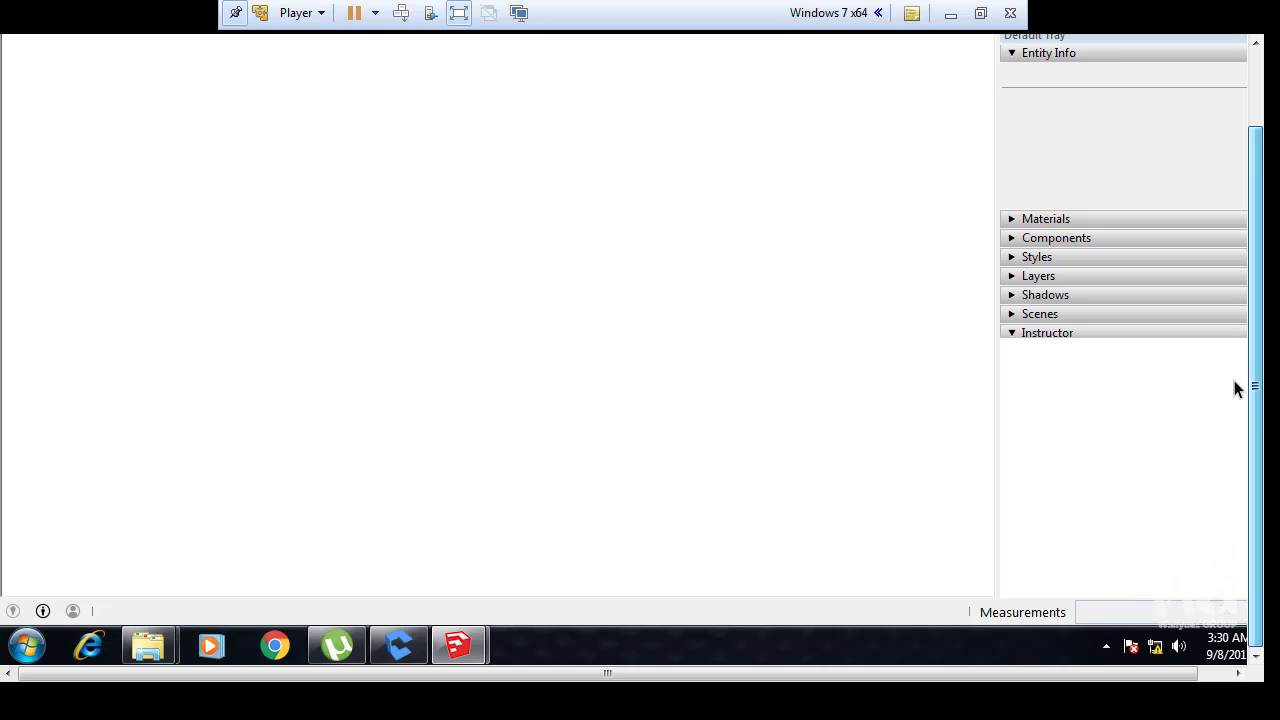
drag(1256, 400, 1270, 252)
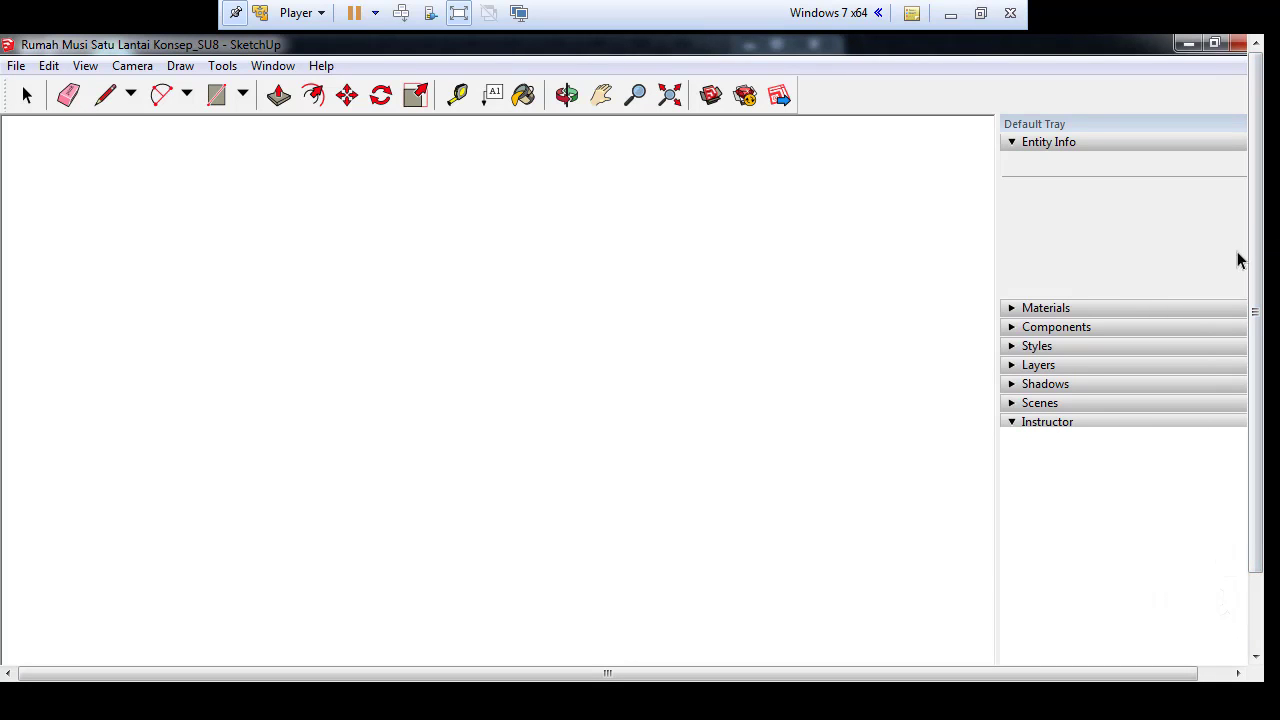
drag(1257, 234, 1260, 366)
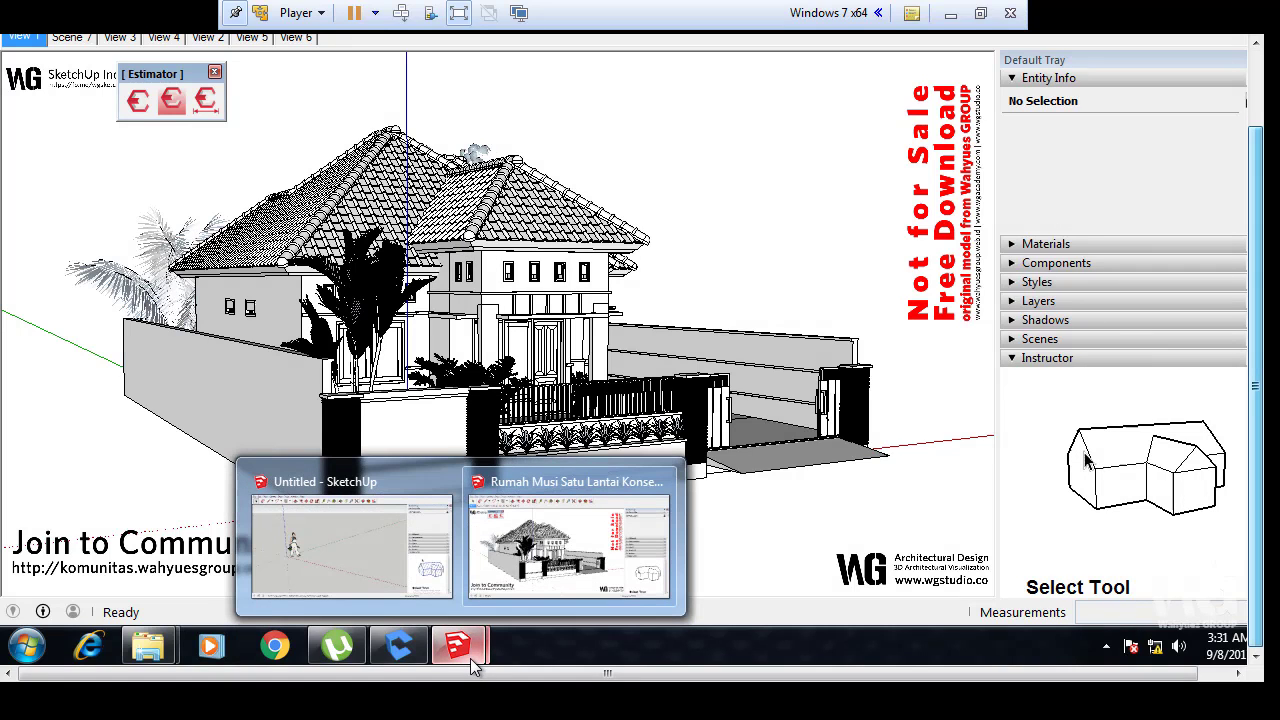
Step: Open the Rumah Musi Satu Lantai Konsep file from the Sample To Convert folder in SketchUp 2016
mouse_move(126, 651)
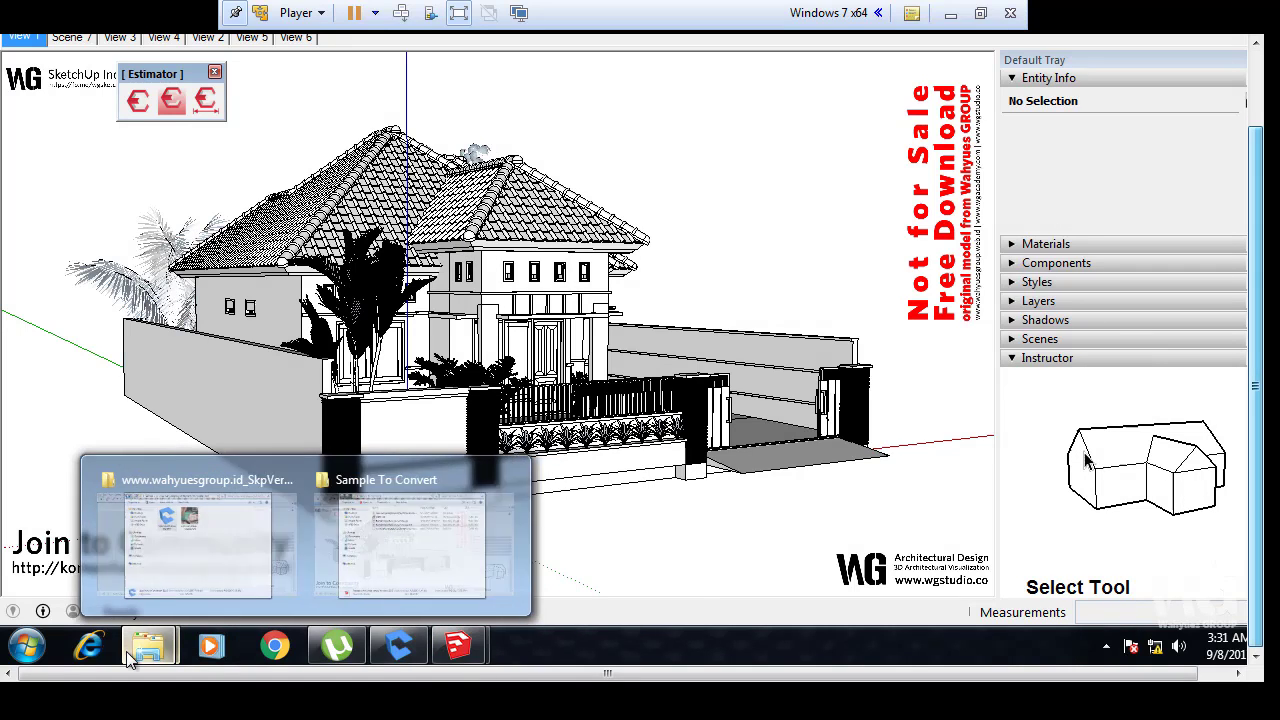
click(336, 552)
click(344, 126)
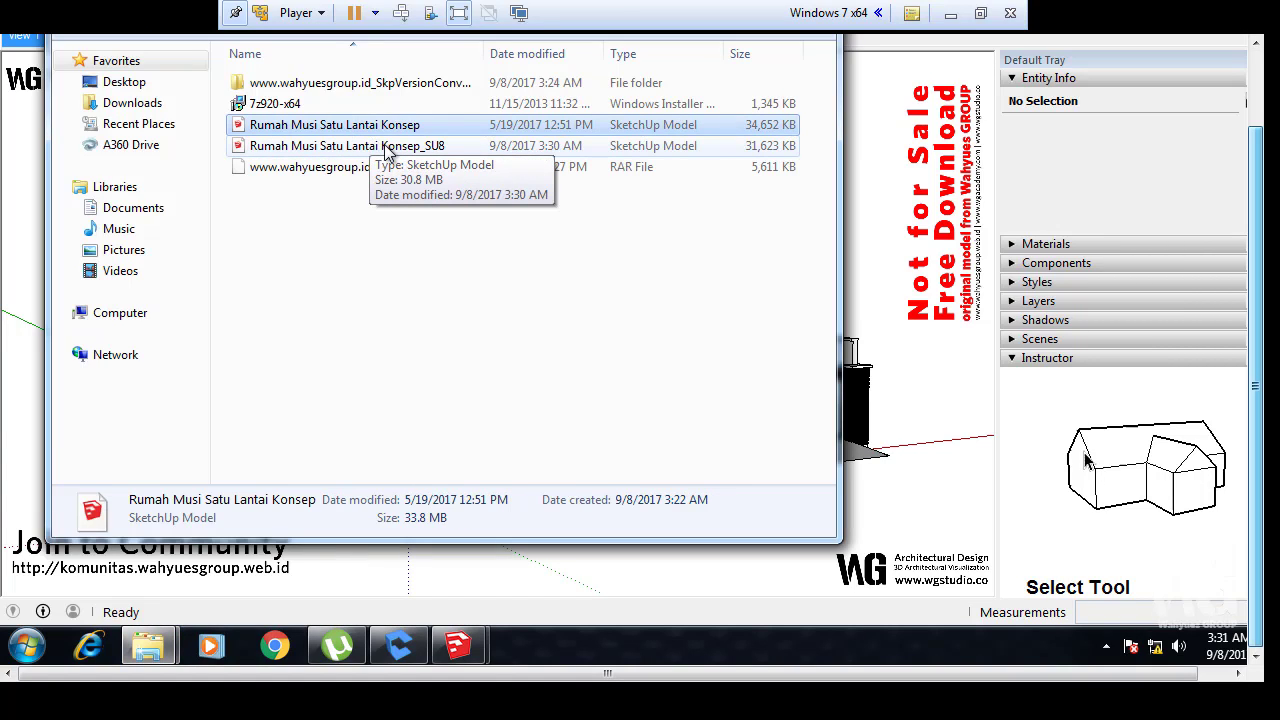
double_click(457, 148)
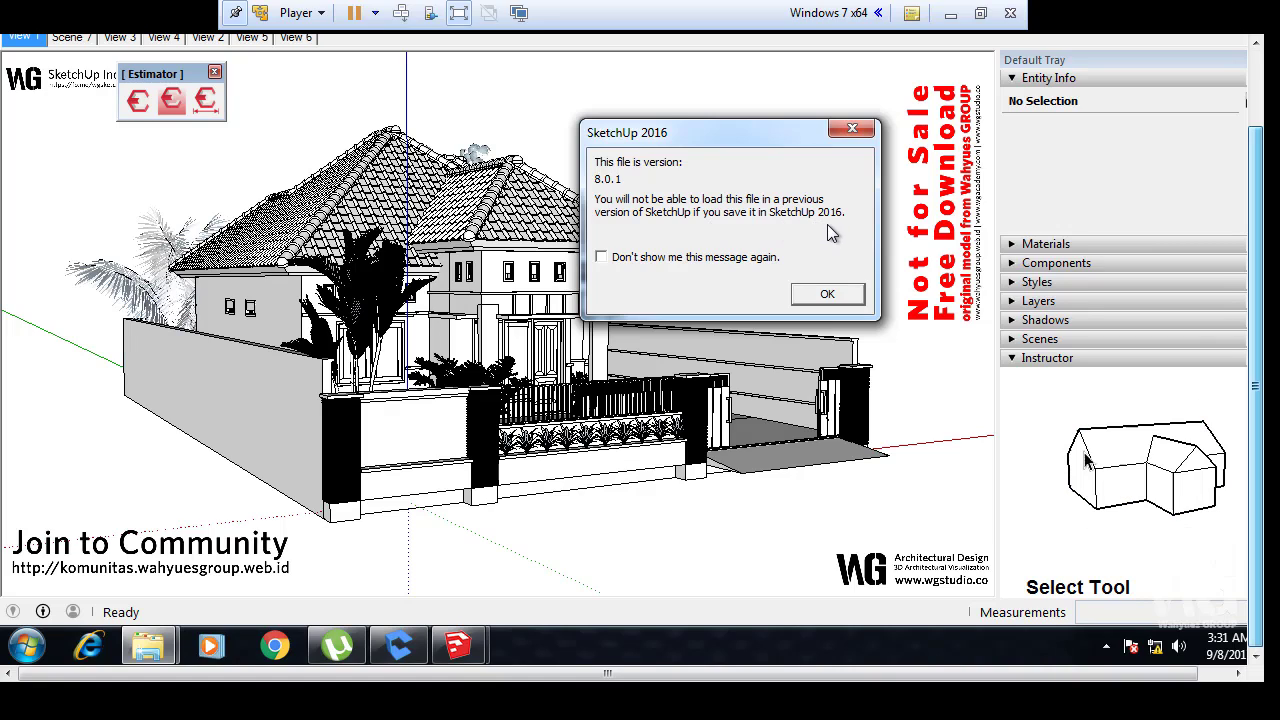
Step: Dismiss the version 8.0.1 notice, orbit around the house, and bring the converter window forward
click(827, 294)
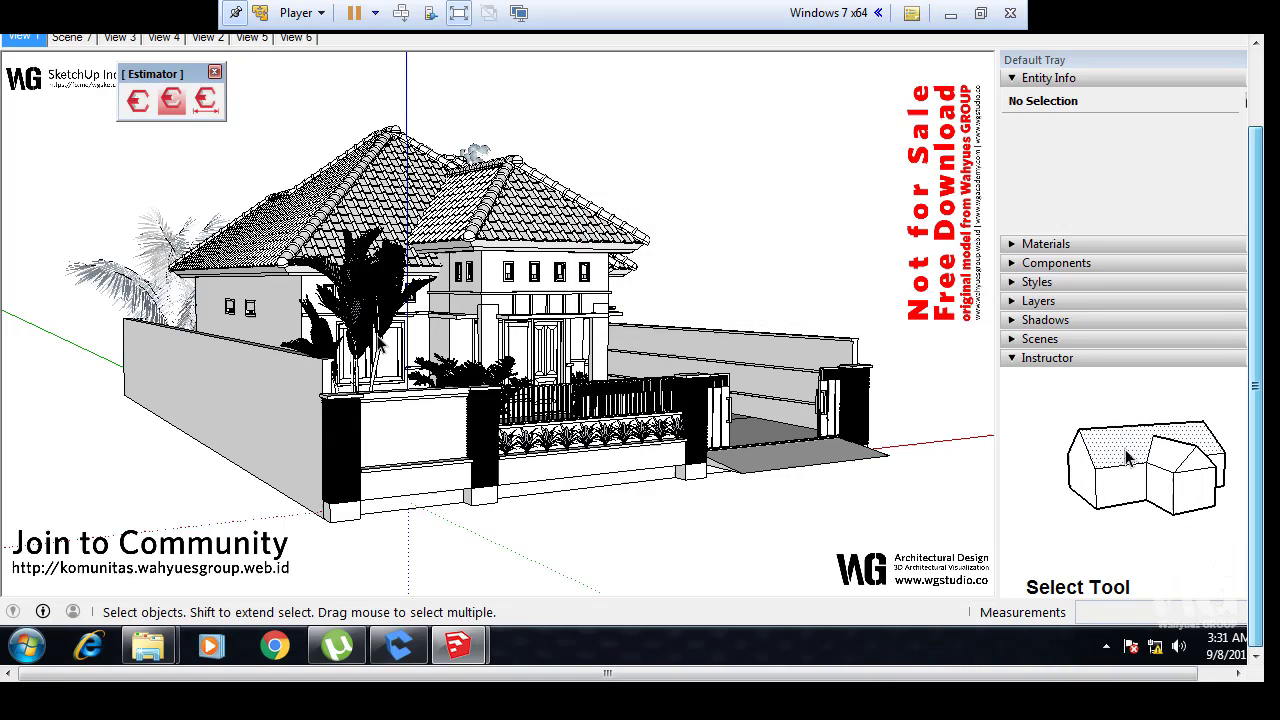
middle_drag(666, 420, 566, 381)
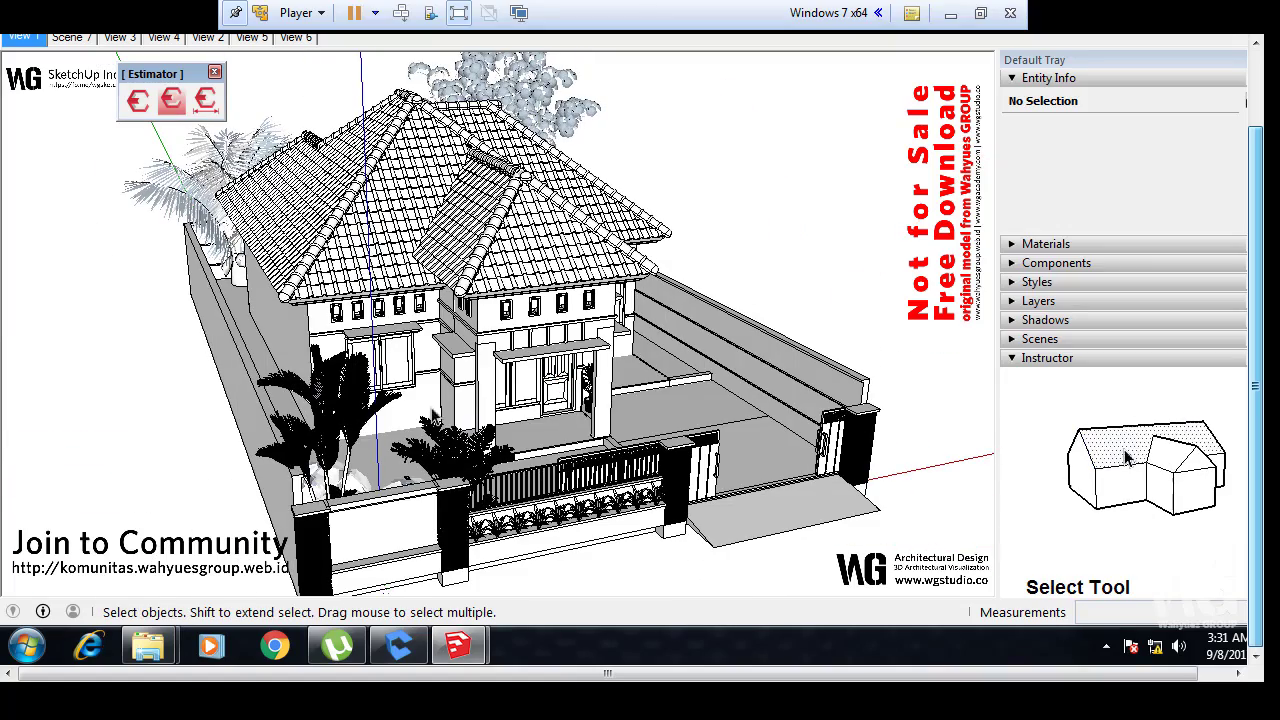
click(399, 645)
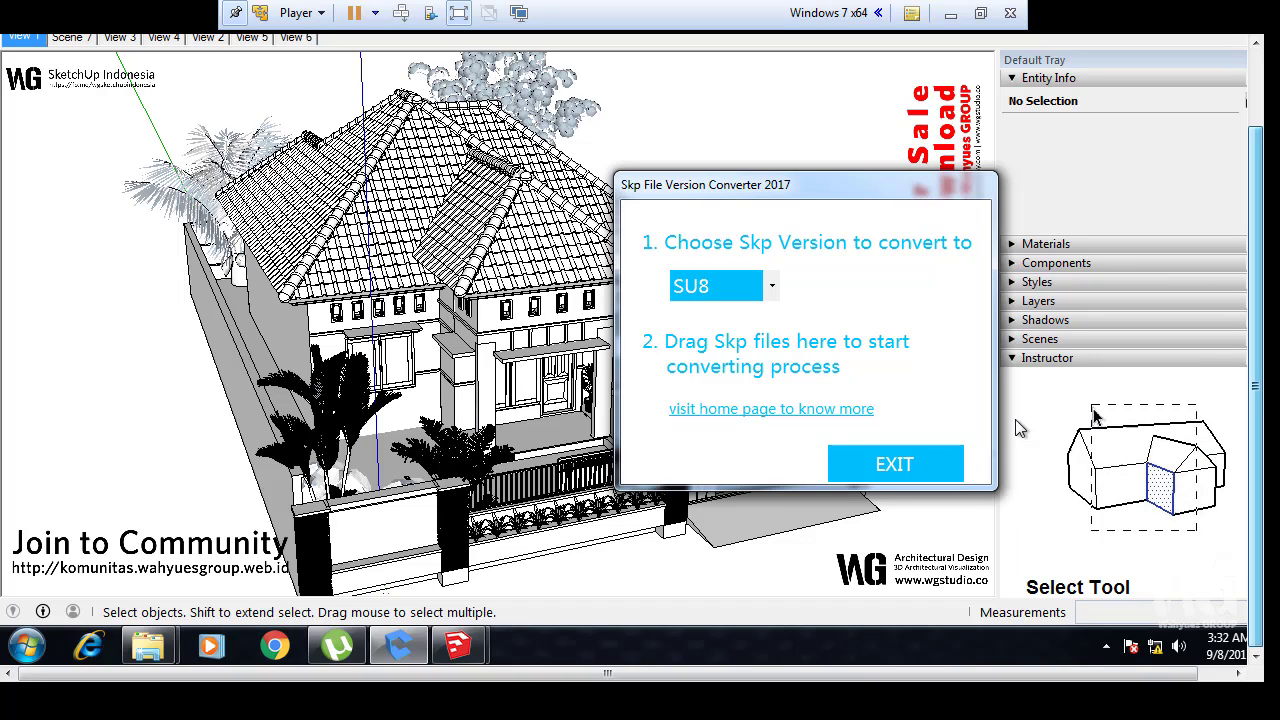
Step: Exit the Skp File Version Converter 2017
click(894, 464)
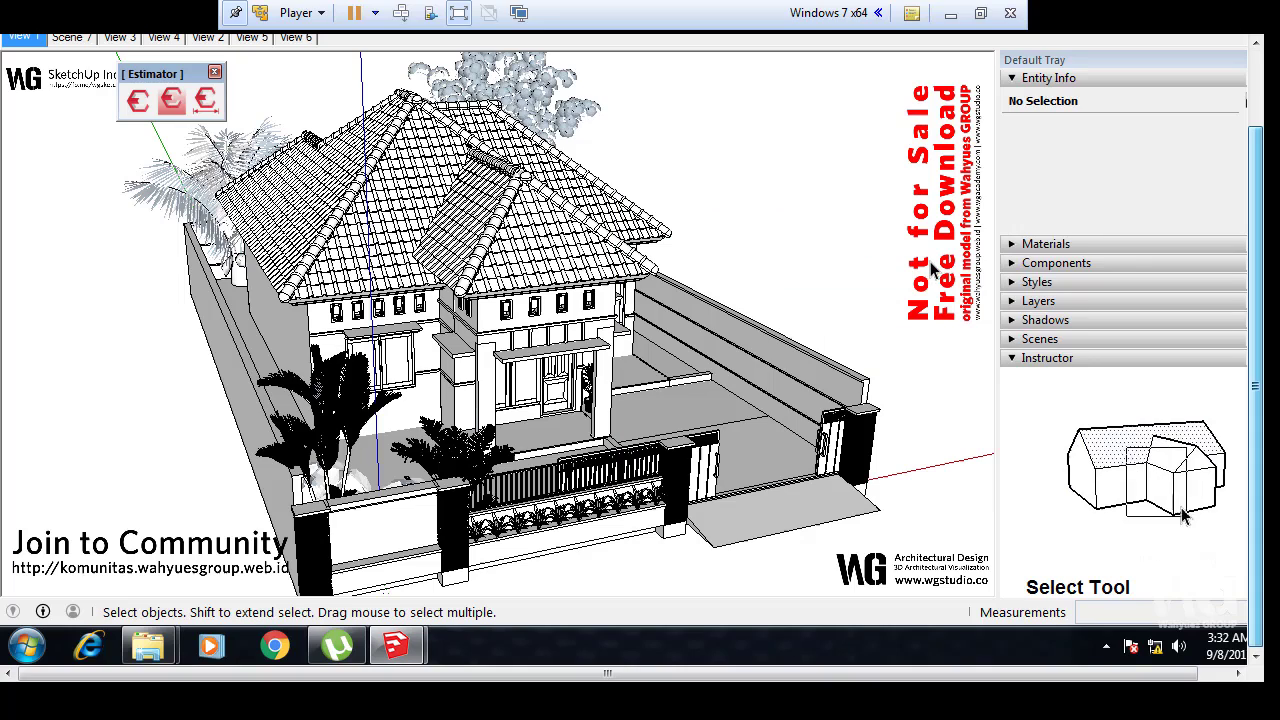